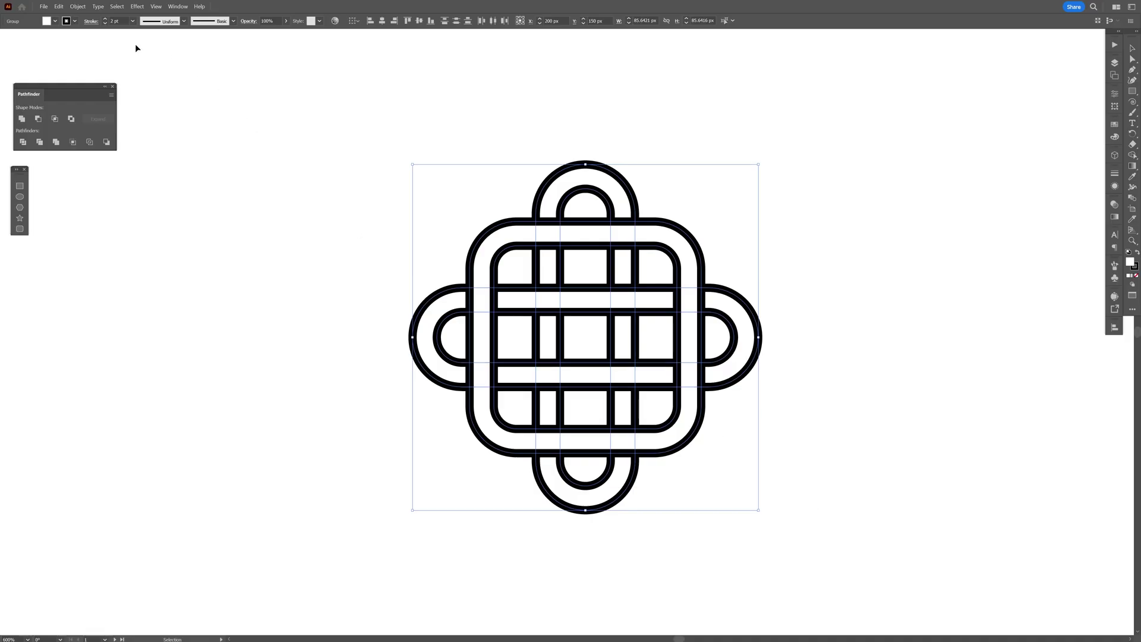
# Make an Intertwine object from the selected overlapping loops and bring the vertical loop over the rounded square at their upper-left crossing
pyautogui.click(78, 6)
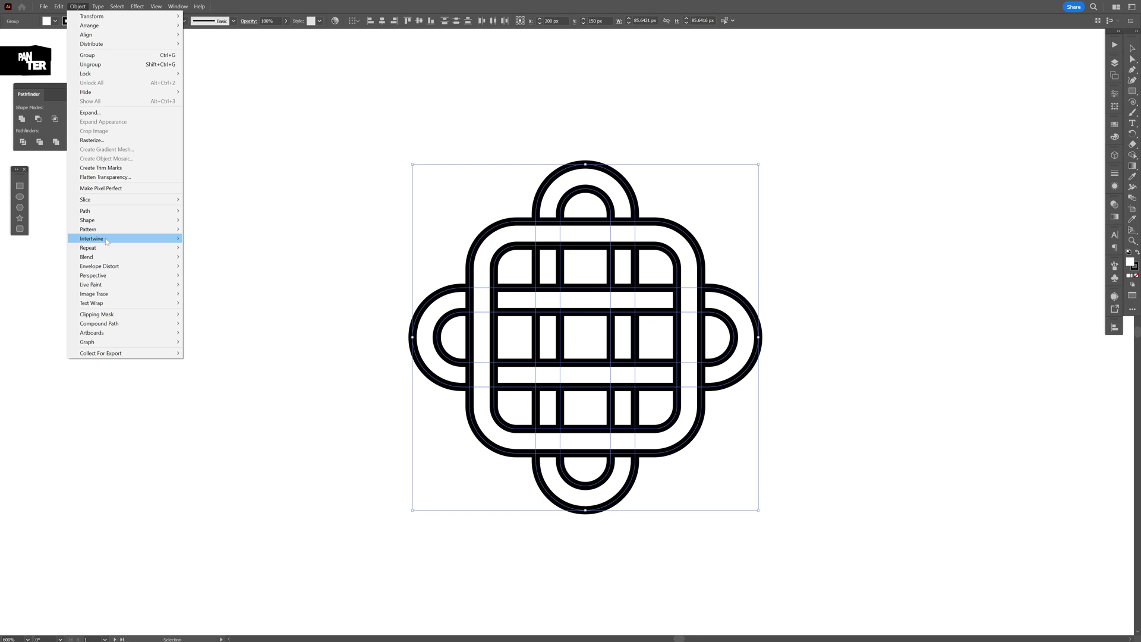
pyautogui.moveTo(104, 242)
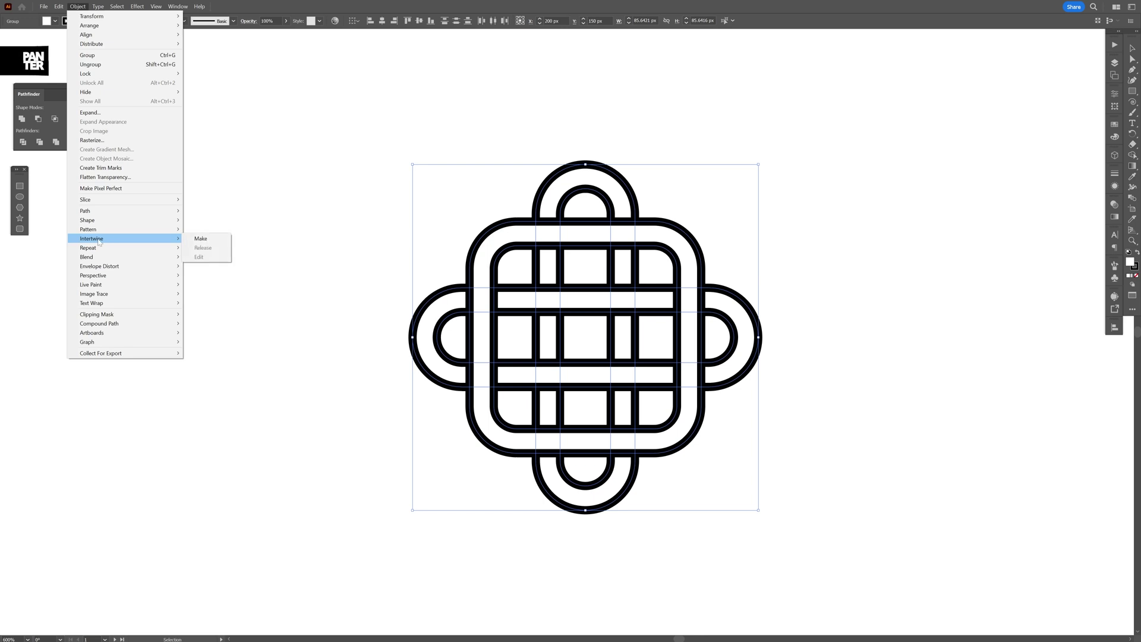
pyautogui.click(214, 241)
pyautogui.scroll(2, 557, 222)
pyautogui.moveTo(597, 203)
pyautogui.mouseDown()
pyautogui.moveTo(514, 205)
pyautogui.moveTo(483, 260)
pyautogui.moveTo(520, 300)
pyautogui.moveTo(595, 279)
pyautogui.moveTo(586, 222)
pyautogui.moveTo(591, 199)
pyautogui.moveTo(603, 201)
pyautogui.mouseUp()
pyautogui.scroll(2, 605, 199)
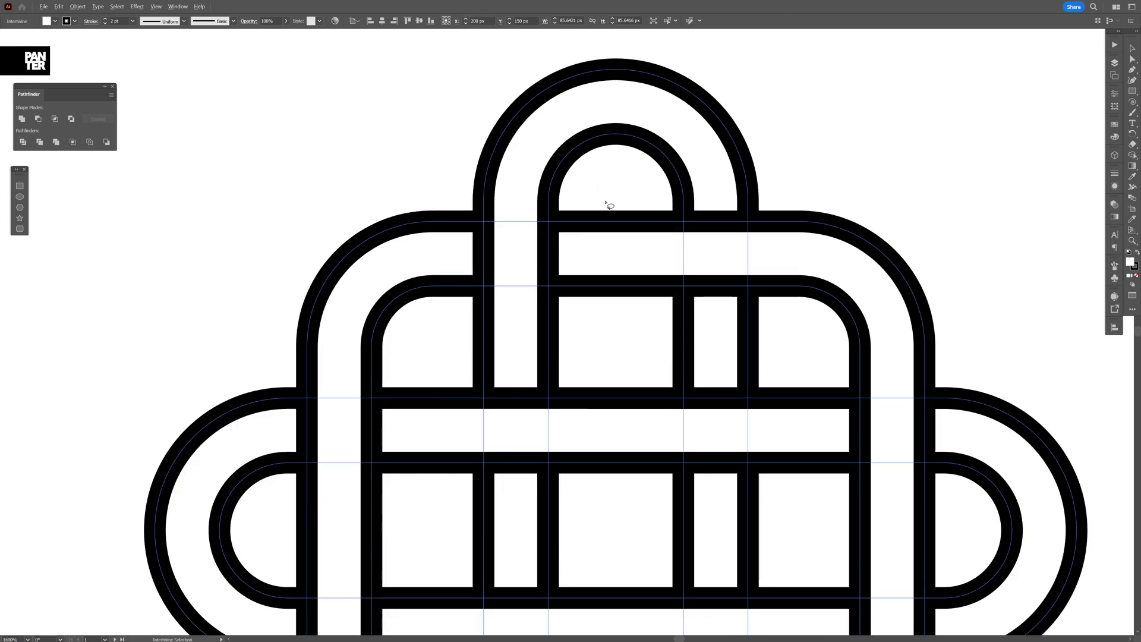
# Lasso the remaining crossings of the knot so the vertical, horizontal and square bands alternate over and under
pyautogui.scroll(-5, 605, 257)
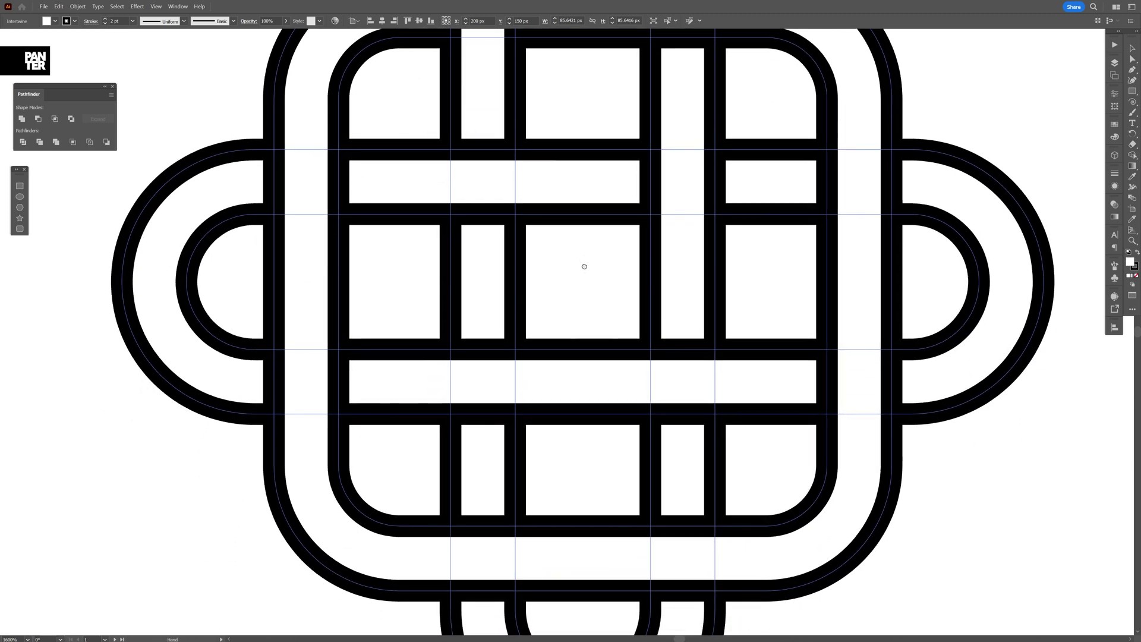
pyautogui.moveTo(572, 304)
pyautogui.mouseDown()
pyautogui.moveTo(435, 444)
pyautogui.moveTo(564, 453)
pyautogui.moveTo(546, 280)
pyautogui.mouseUp()
pyautogui.moveTo(596, 422); pyautogui.dragTo(573, 273)
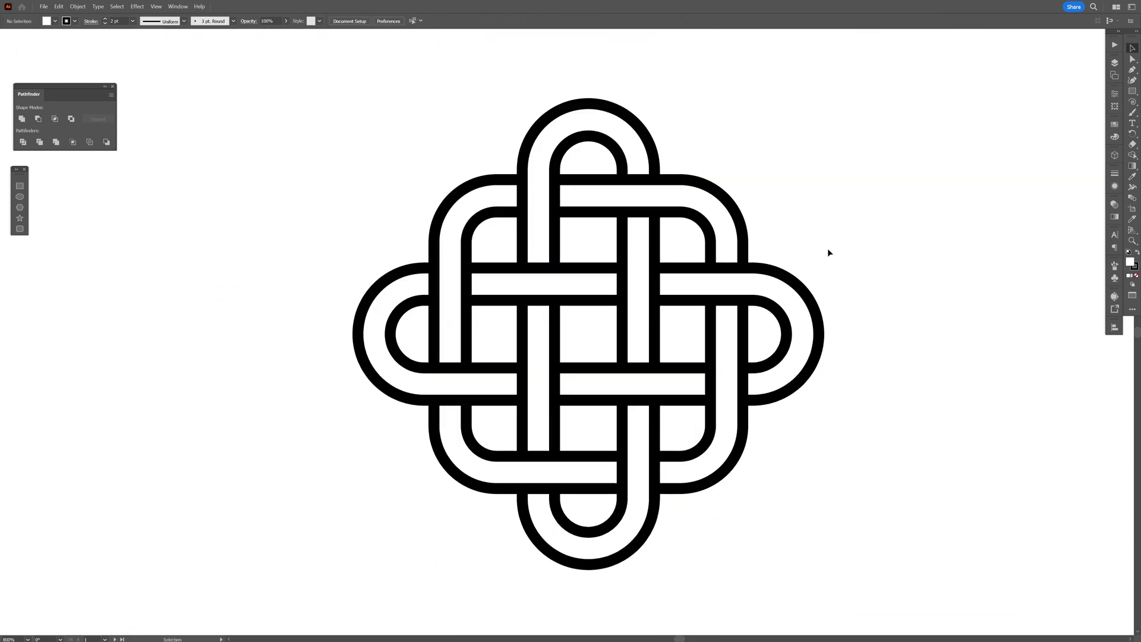
pyautogui.moveTo(828, 257); pyautogui.dragTo(822, 252)
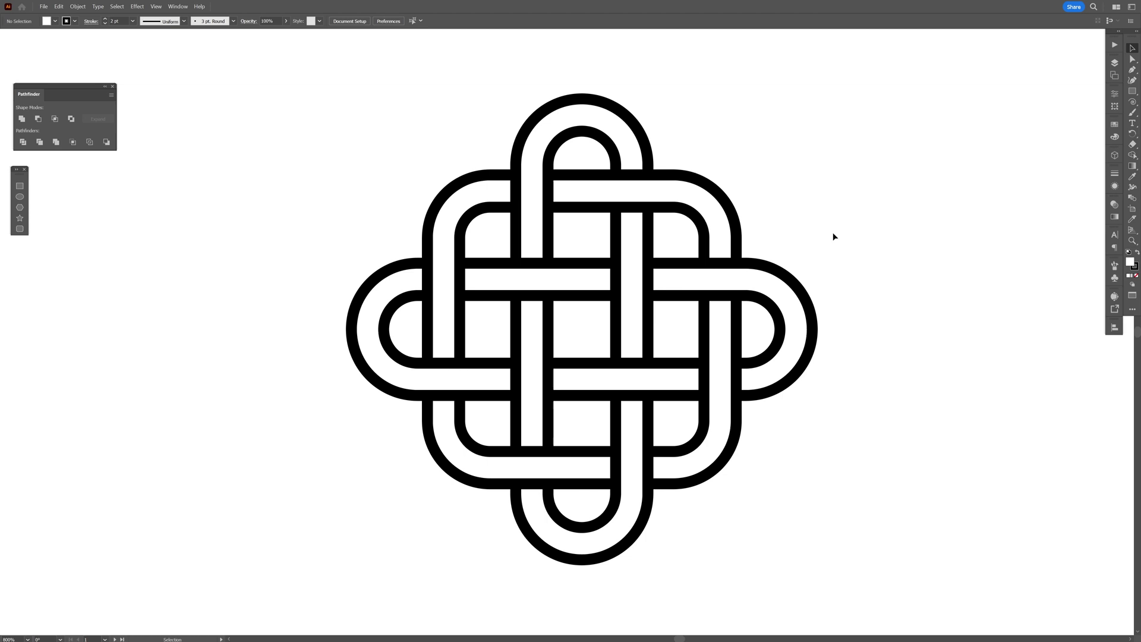
# Fill the horizontal loop with orange, the rounded square with purple and the vertical loop with blue
pyautogui.click(1131, 58)
pyautogui.click(688, 282)
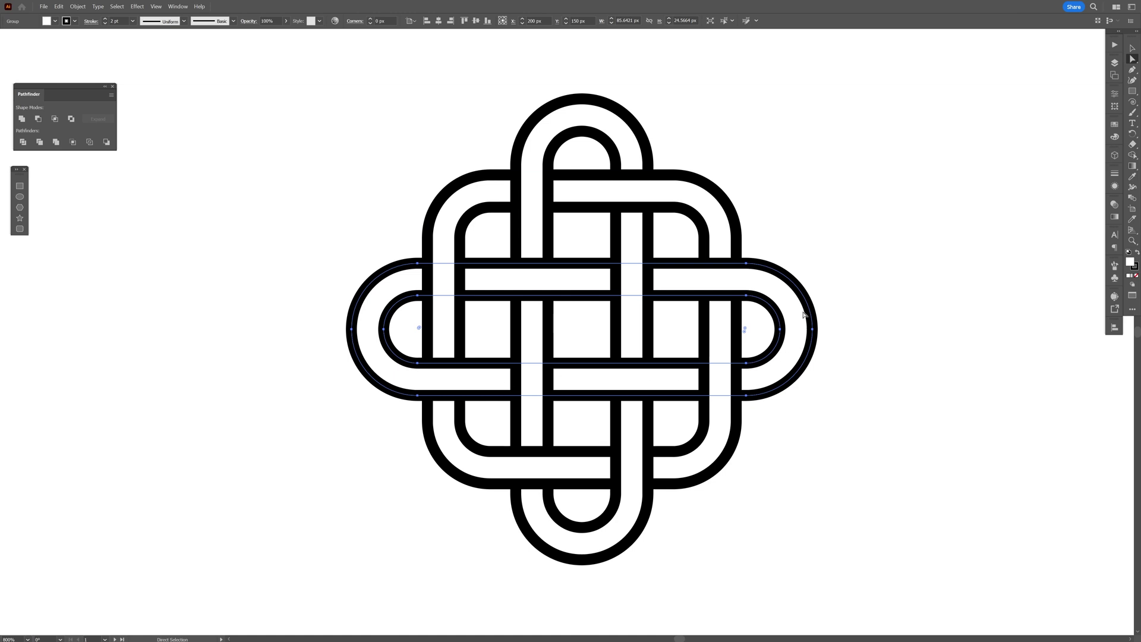
pyautogui.click(1114, 123)
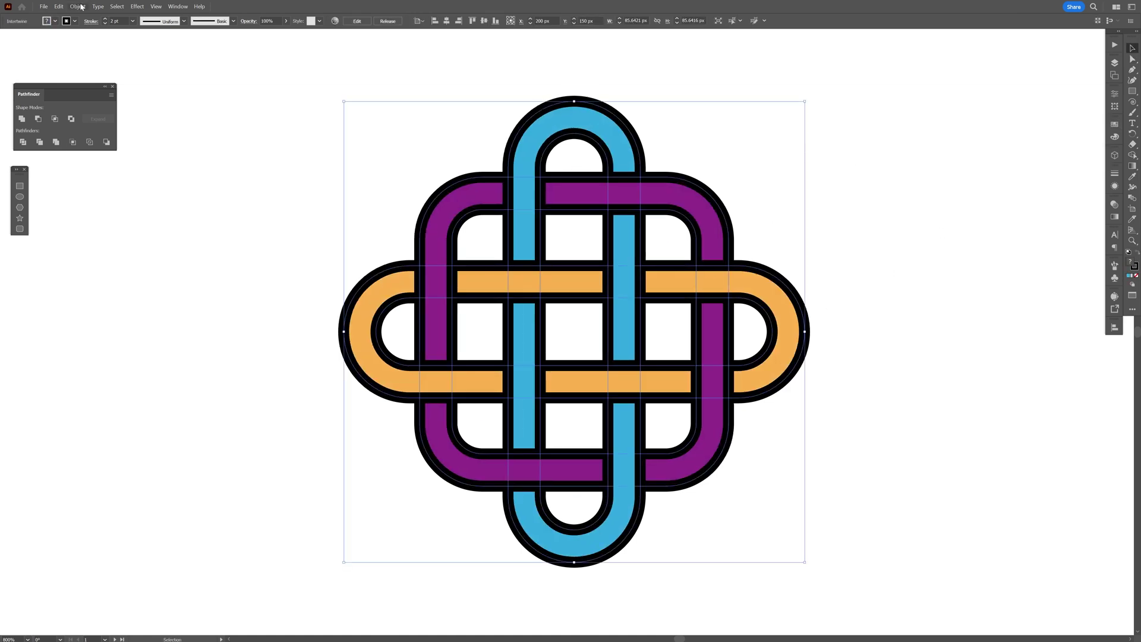
# Try releasing the Intertwine effect on the coloured knot, and undo the release
pyautogui.click(80, 6)
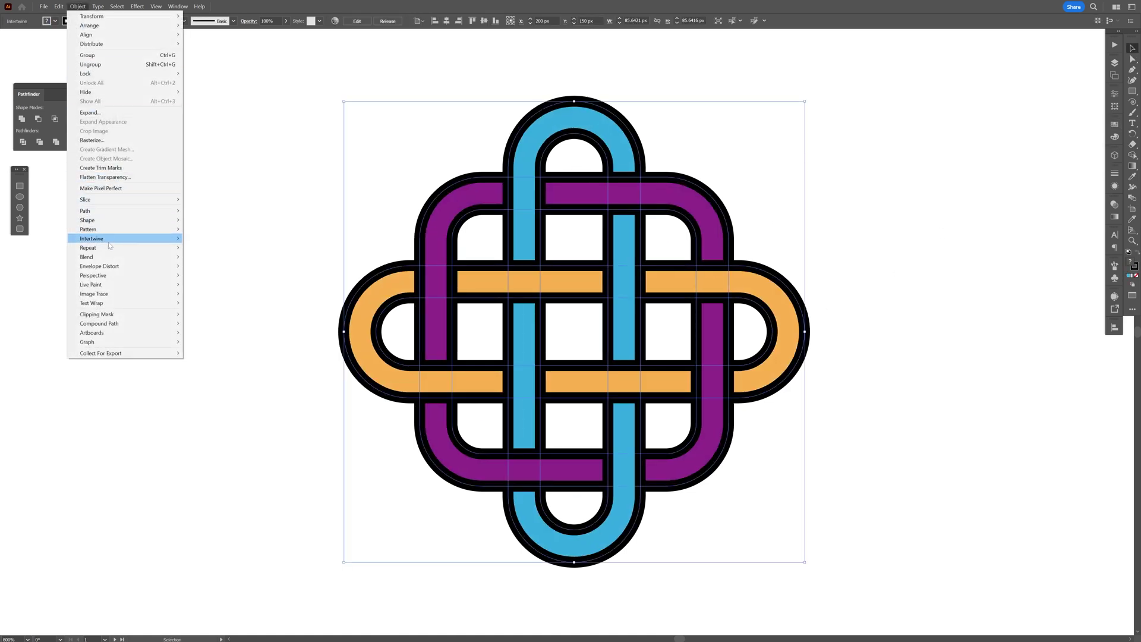
pyautogui.moveTo(108, 240)
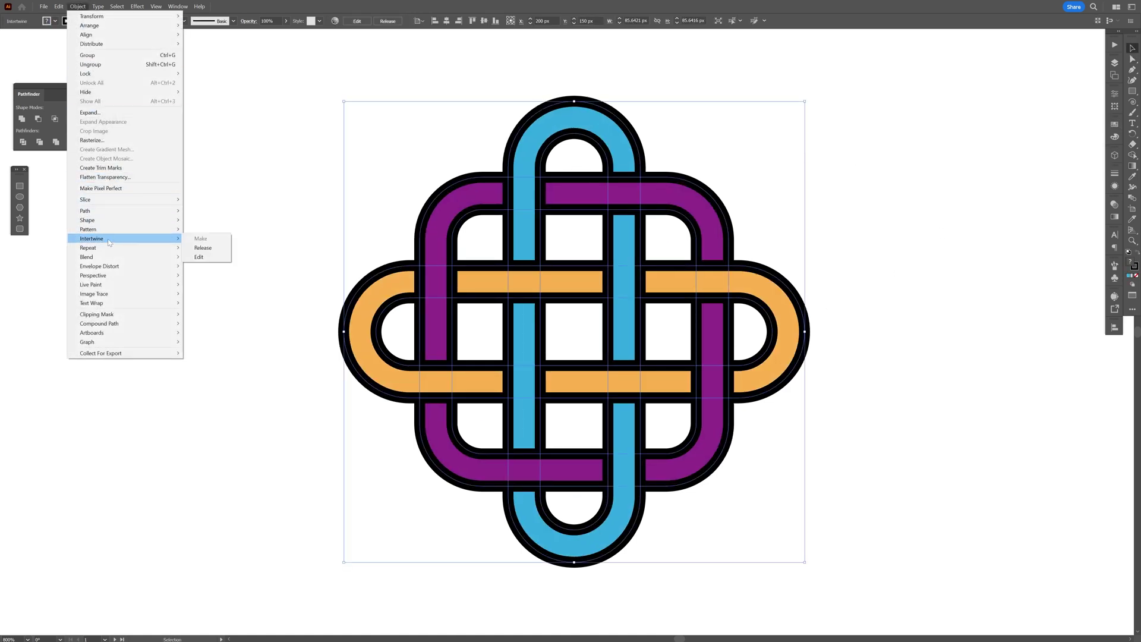
pyautogui.click(202, 248)
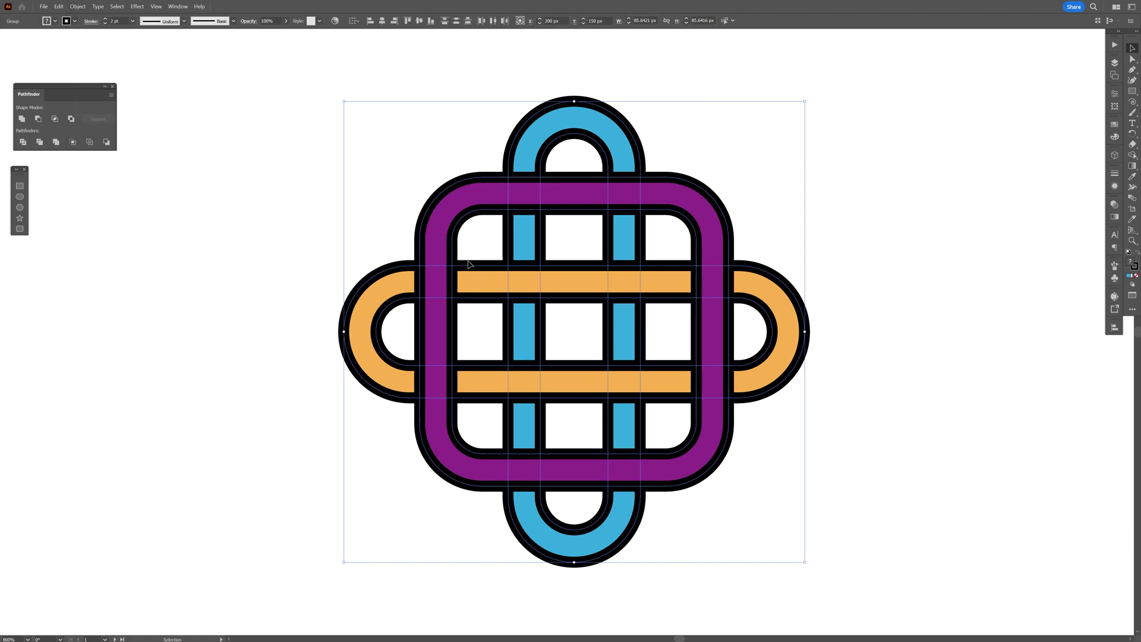
pyautogui.hotkey('ctrl', 'z')
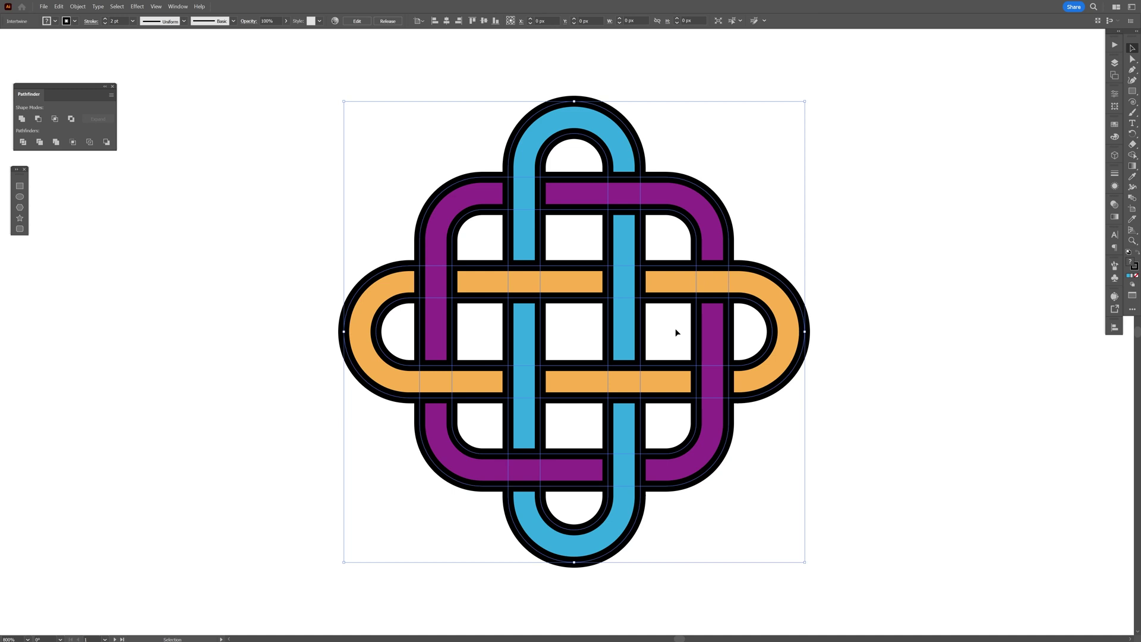
pyautogui.scroll(2, 518, 178)
pyautogui.scroll(-2, 568, 253)
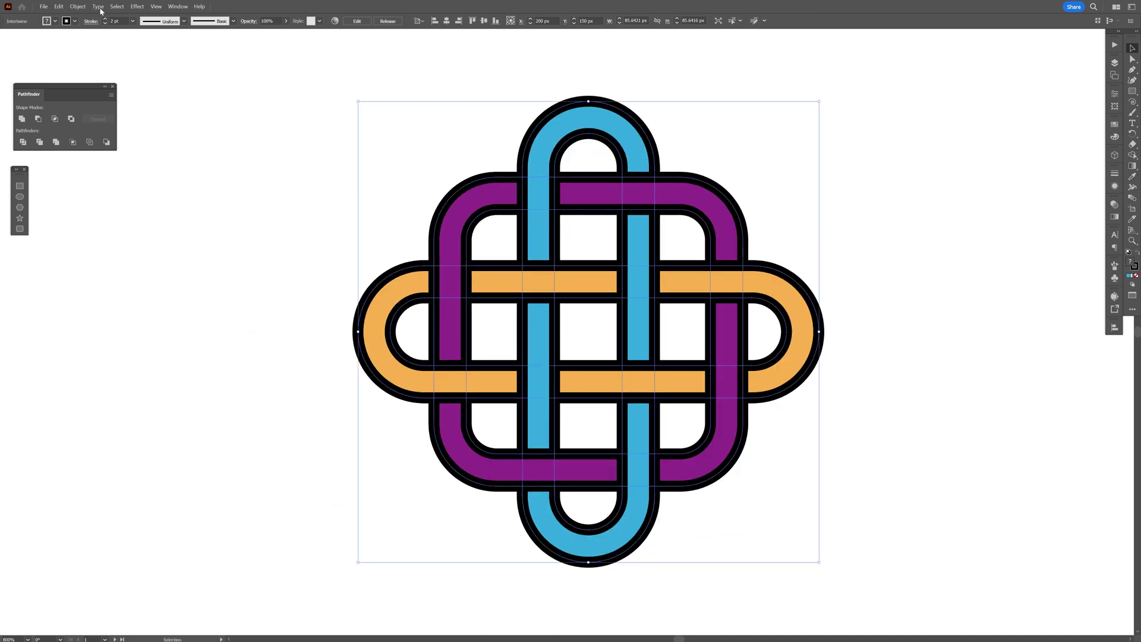
# Edit the Intertwine object, try lassoing the blue loop's upper-right crossing, and undo the change
pyautogui.click(78, 7)
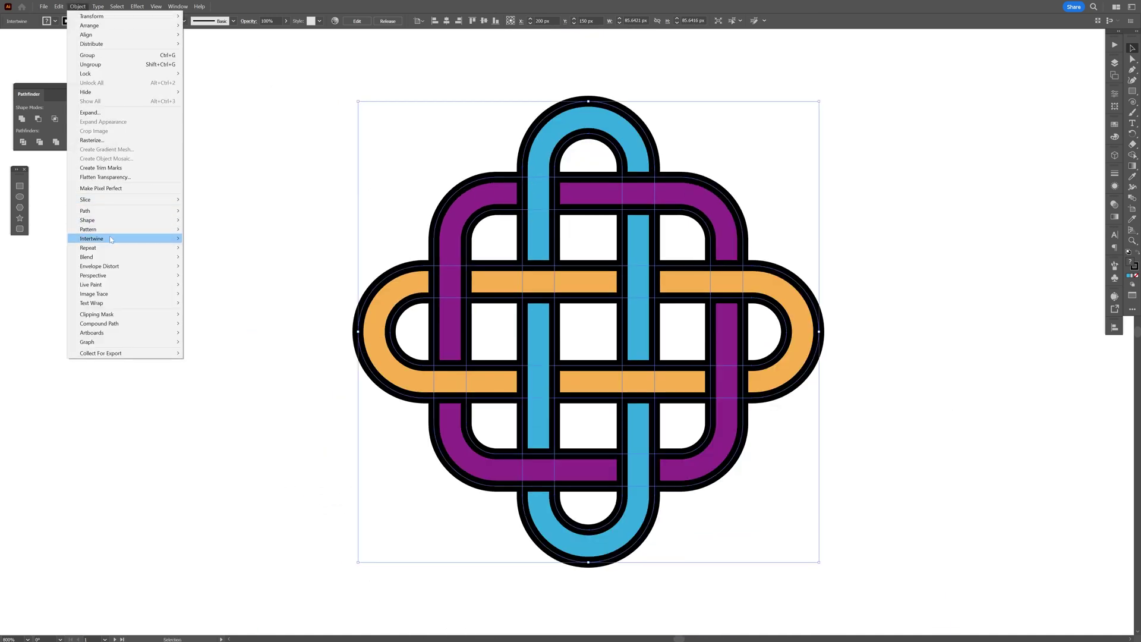
pyautogui.moveTo(149, 238)
pyautogui.click(199, 257)
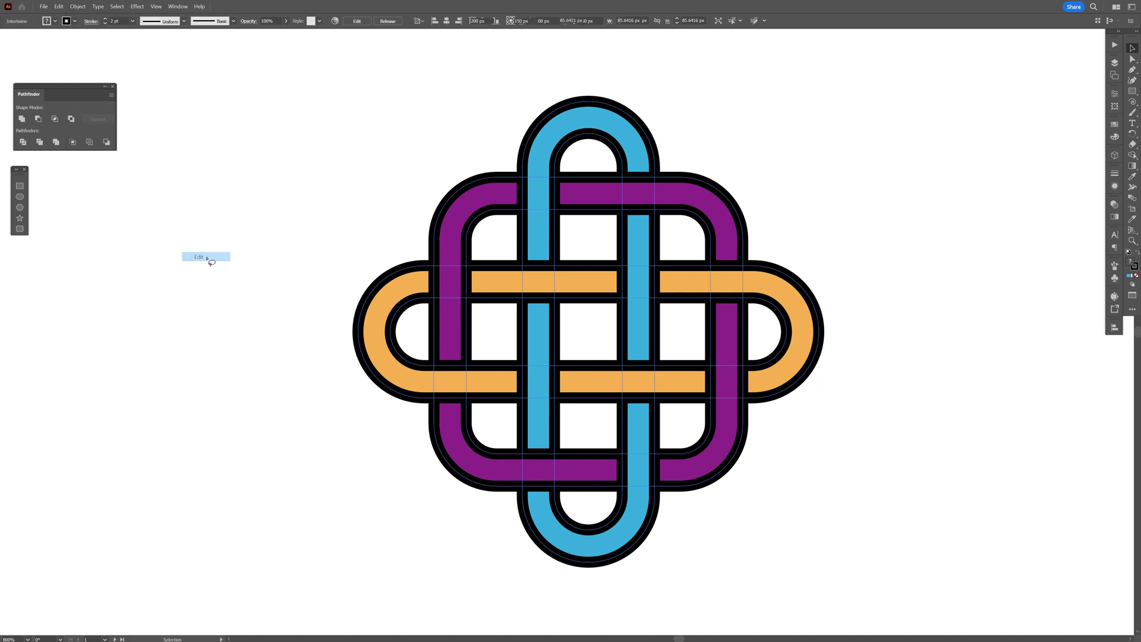
pyautogui.scroll(2, 726, 157)
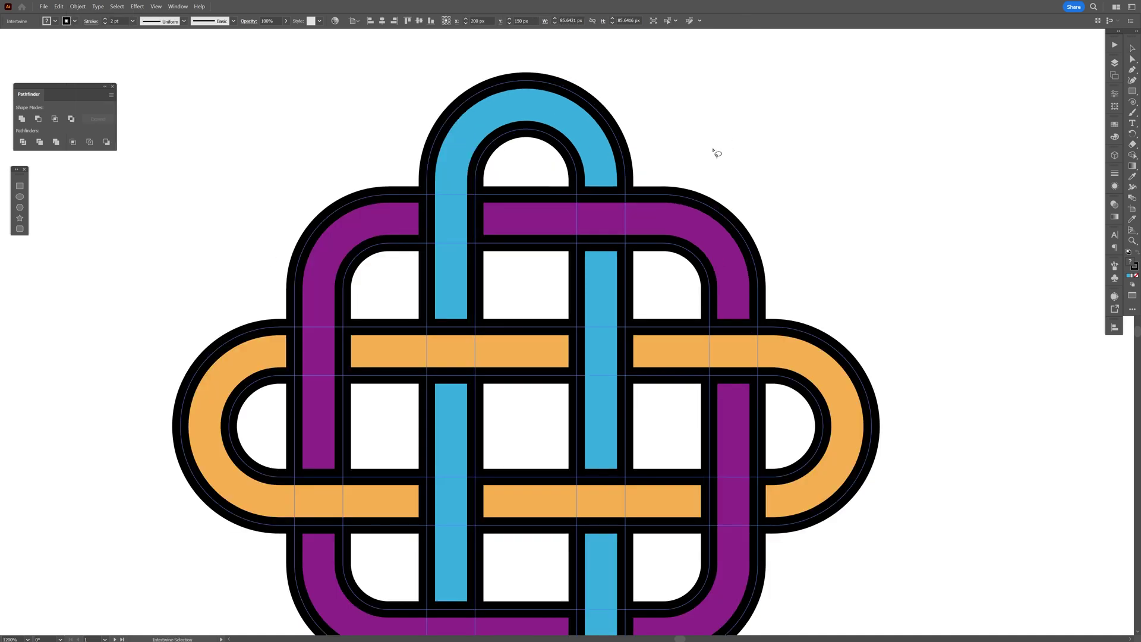
pyautogui.moveTo(656, 171)
pyautogui.mouseDown()
pyautogui.moveTo(684, 297)
pyautogui.moveTo(654, 168)
pyautogui.mouseUp()
pyautogui.hotkey('ctrl', 'z')
pyautogui.scroll(-1, 603, 167)
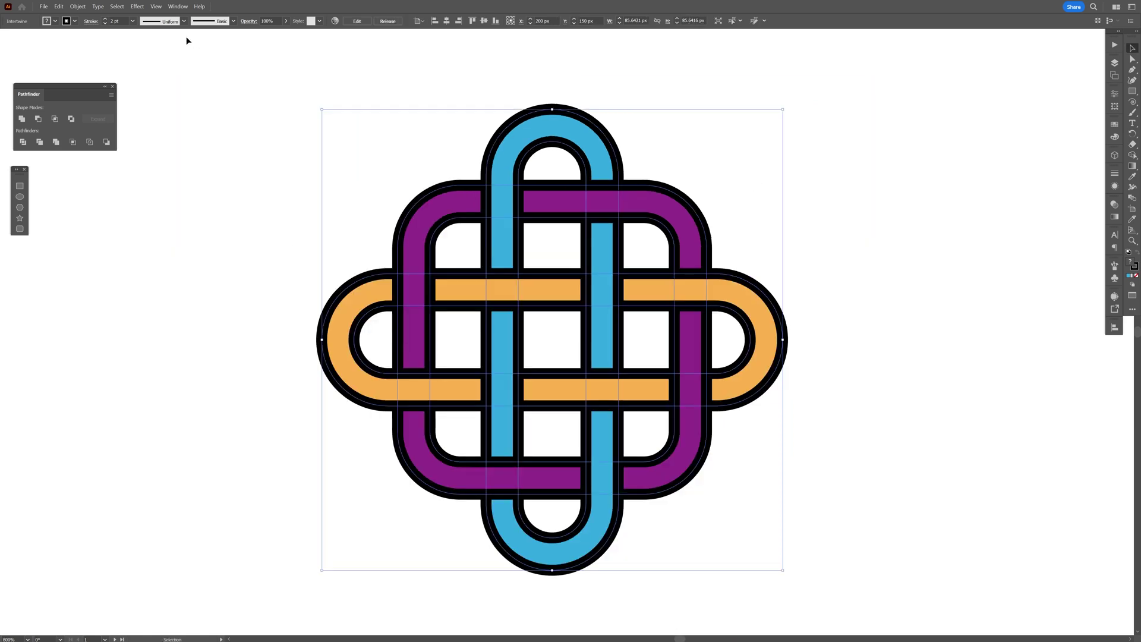
# Expand the intertwined knot with Object, Fill and Stroke enabled
pyautogui.click(77, 6)
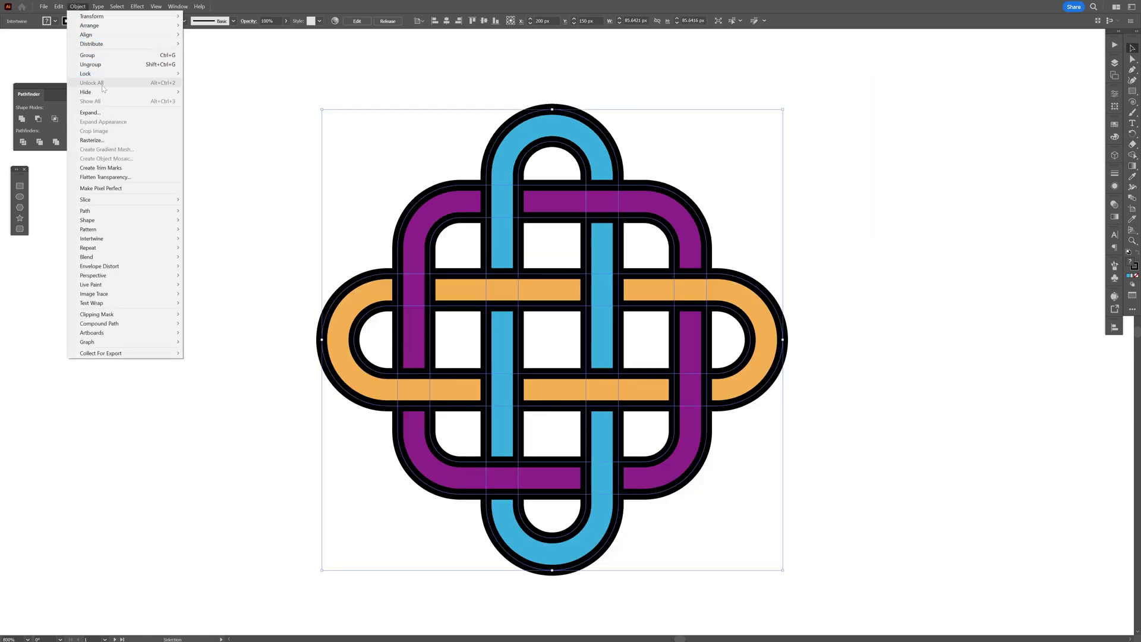
pyautogui.click(101, 112)
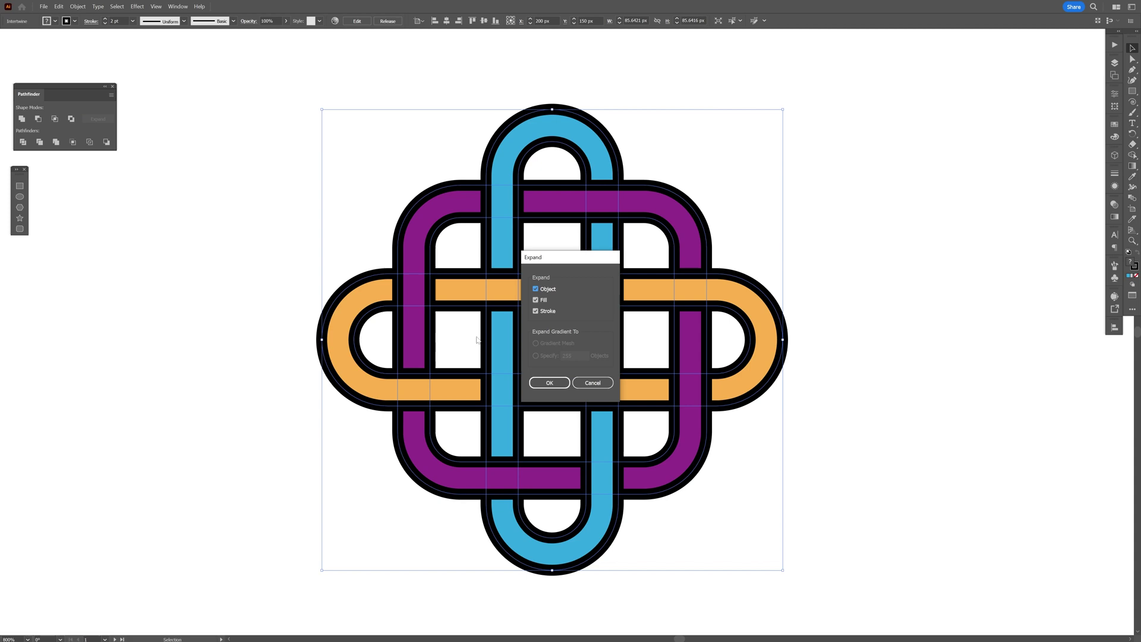
pyautogui.click(549, 382)
pyautogui.scroll(2, 542, 314)
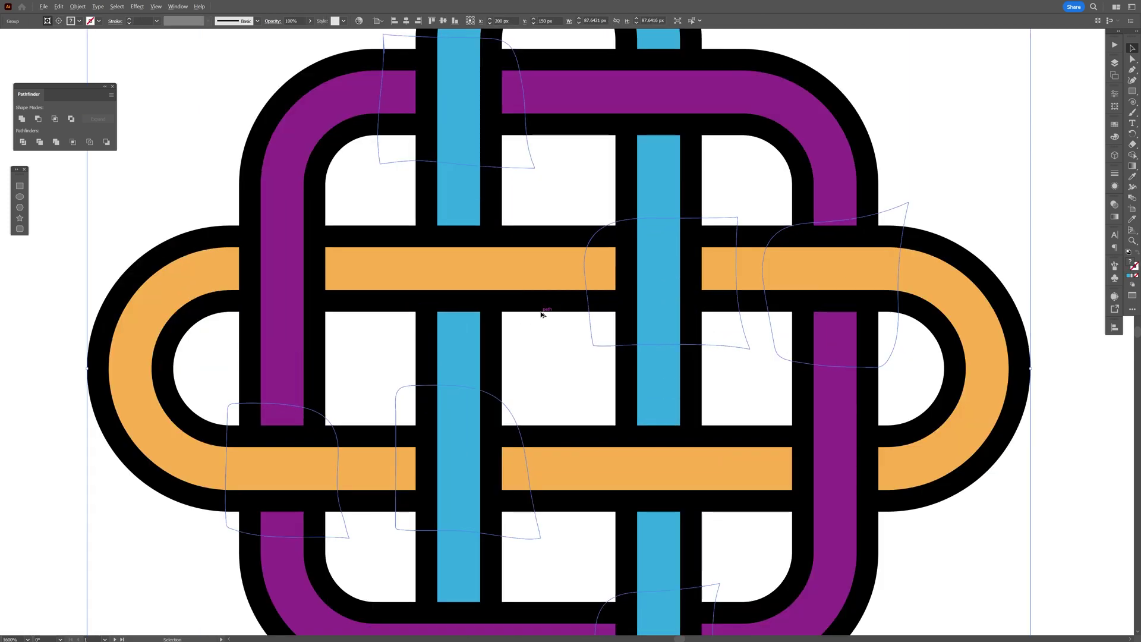
pyautogui.scroll(1, 542, 314)
pyautogui.scroll(-1, 542, 314)
pyautogui.scroll(2, 605, 341)
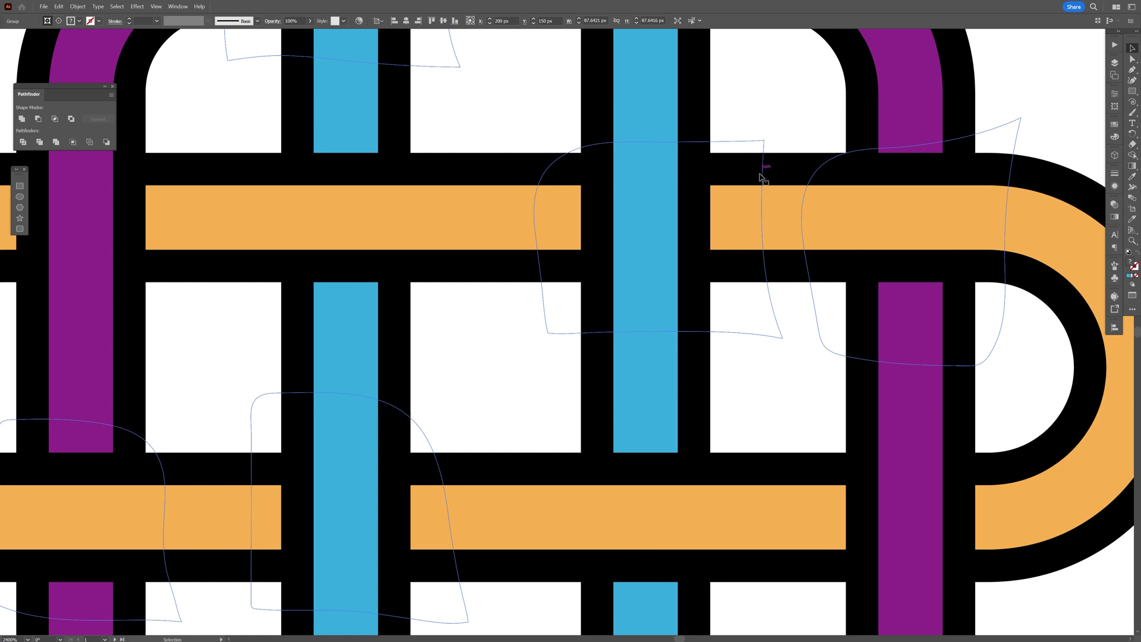
pyautogui.scroll(-1, 768, 305)
# Ungroup the expanded knot and try releasing the clipping mask on the artwork
pyautogui.rightClick(623, 246)
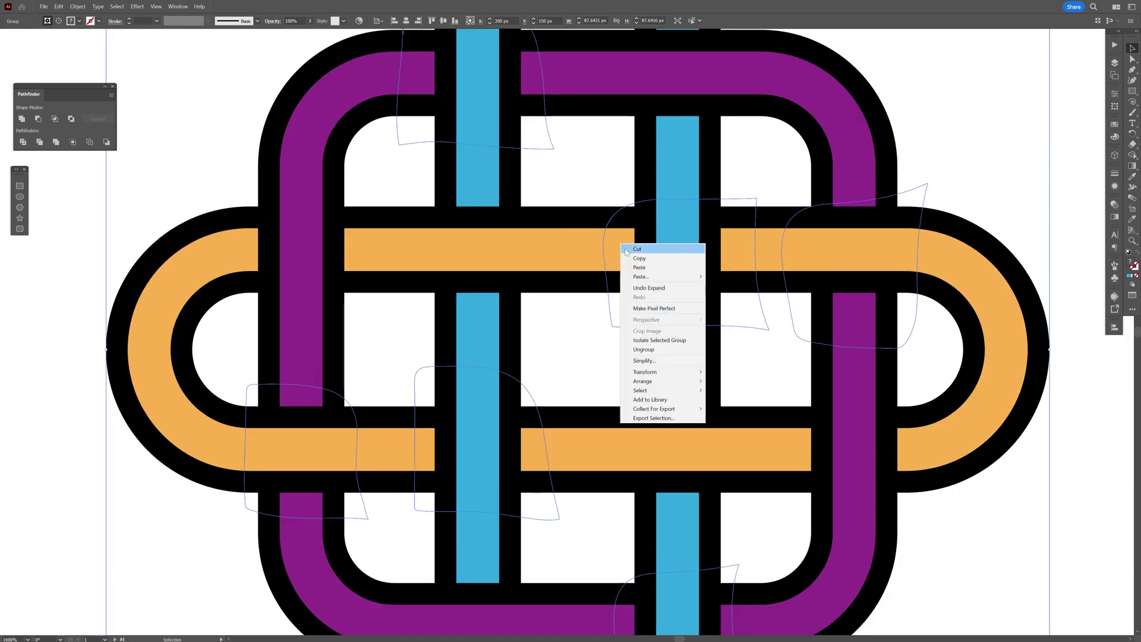
pyautogui.click(656, 351)
pyautogui.rightClick(646, 214)
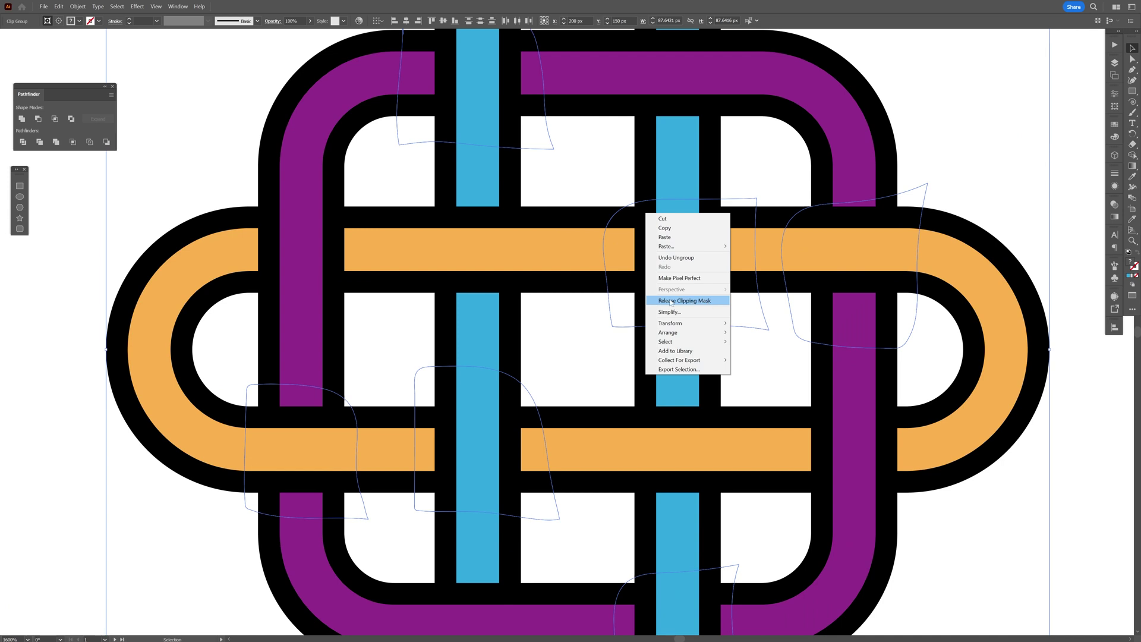
pyautogui.click(670, 301)
pyautogui.scroll(2, 713, 255)
pyautogui.scroll(-2, 639, 337)
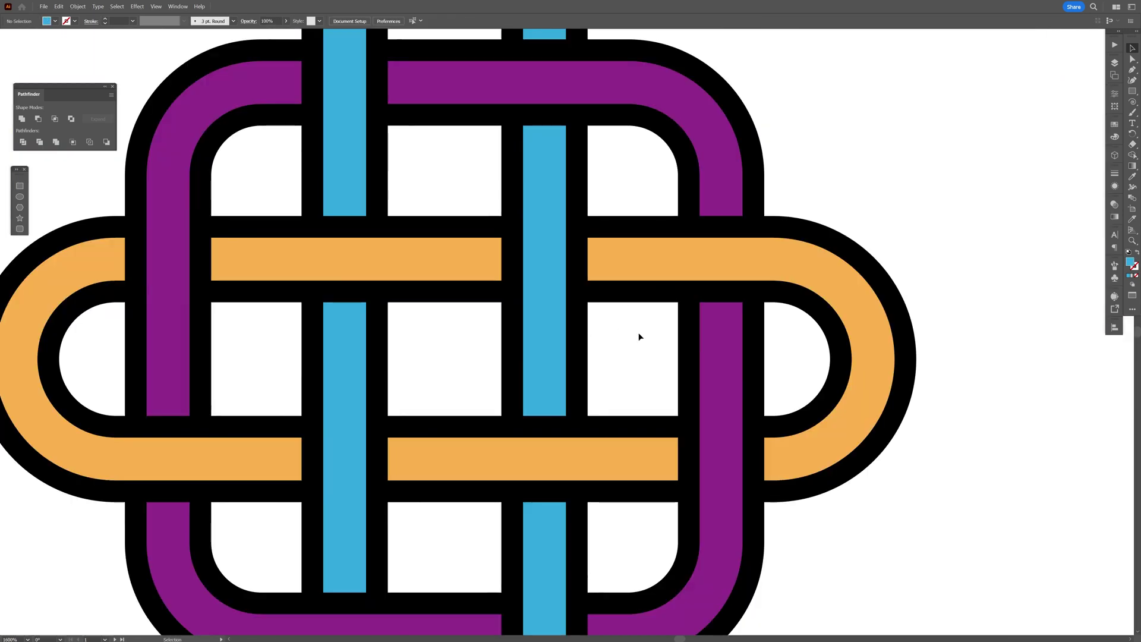
pyautogui.click(621, 334)
# Move the clipped blue-over-orange and orange-over-purple crossing patches off the knot, placing the blue one in empty space to its right
pyautogui.scroll(2, 618, 322)
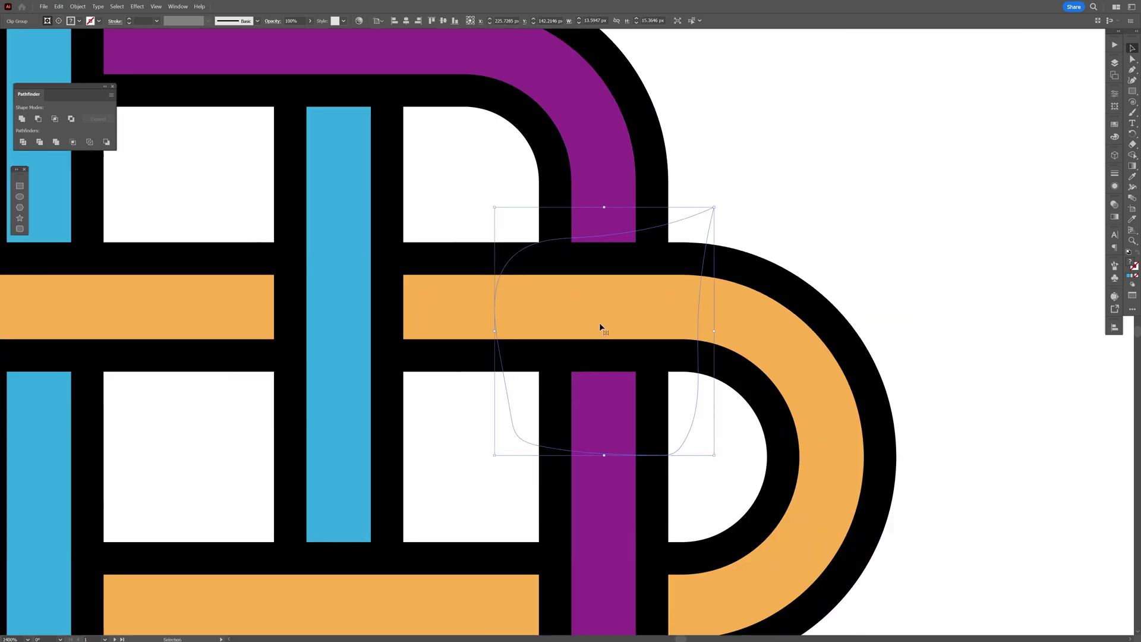
pyautogui.moveTo(619, 315); pyautogui.dragTo(897, 176)
pyautogui.hotkey('ctrl', 'z')
pyautogui.moveTo(465, 326); pyautogui.dragTo(649, 315)
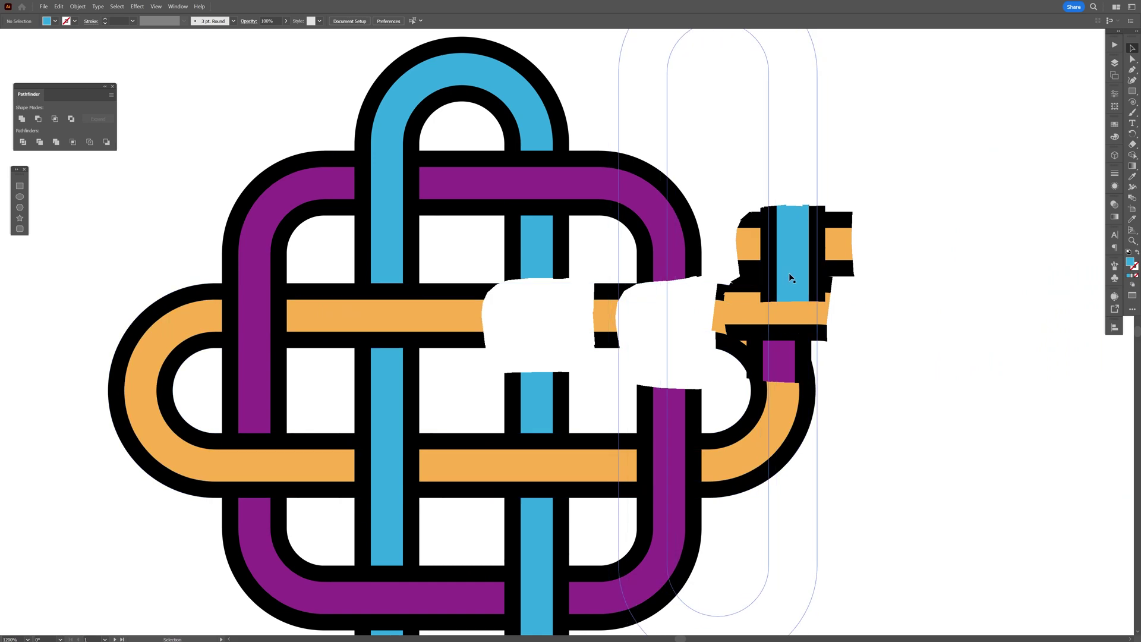
pyautogui.hotkey('ctrl', 'a')
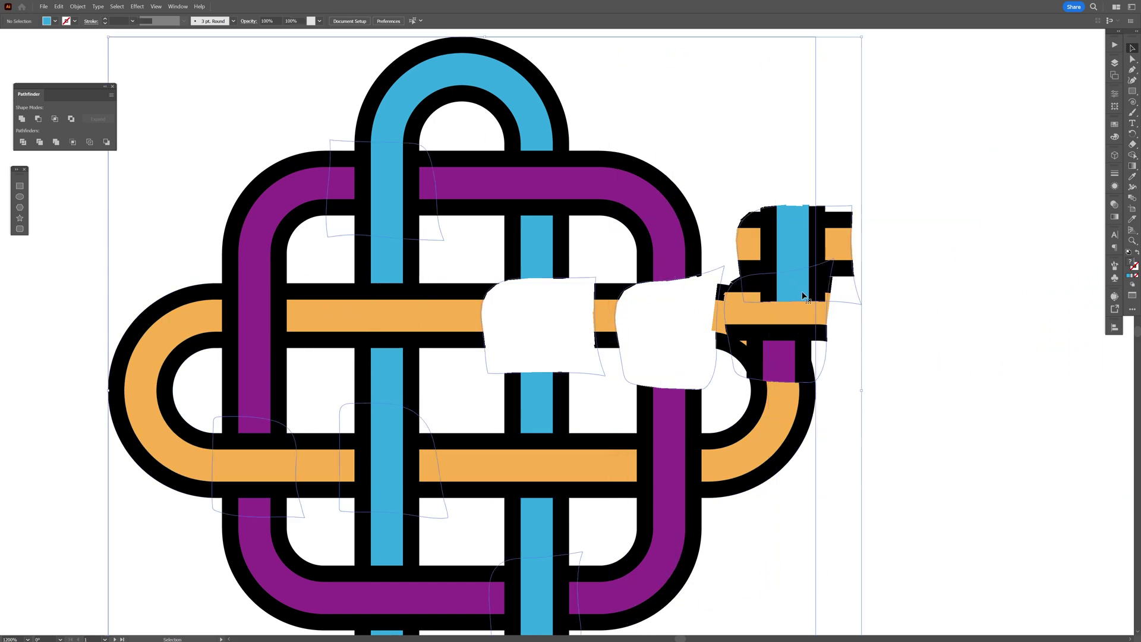
pyautogui.moveTo(807, 242); pyautogui.dragTo(902, 196)
# Try releasing the clipping mask on the detached blue crossing patch, and undo the release
pyautogui.rightClick(902, 195)
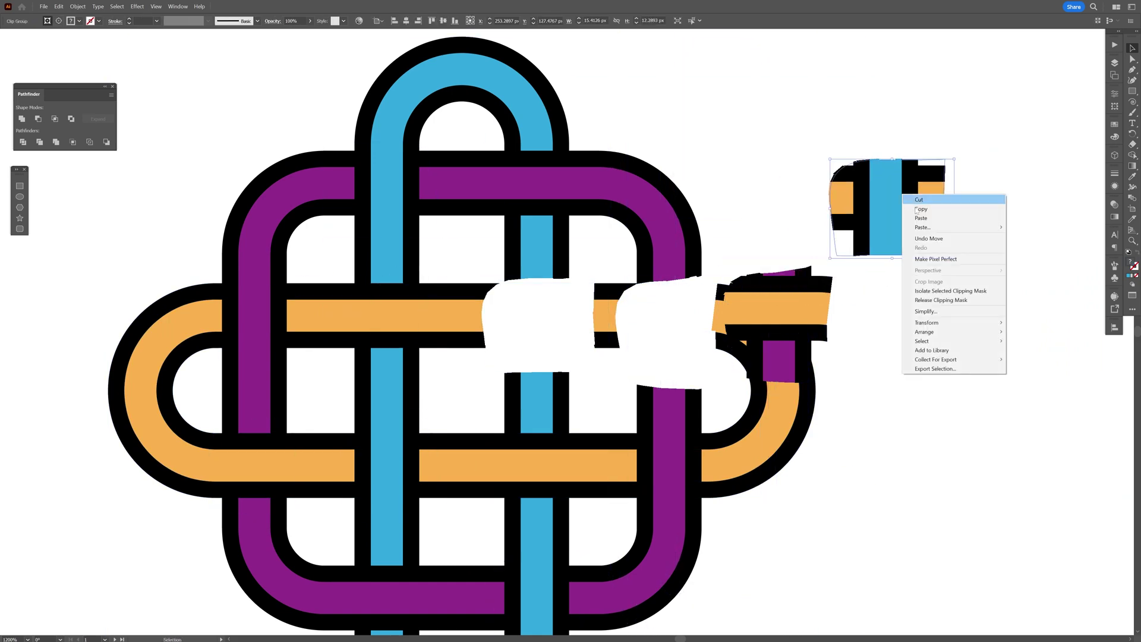
pyautogui.click(935, 301)
pyautogui.scroll(-2, 931, 296)
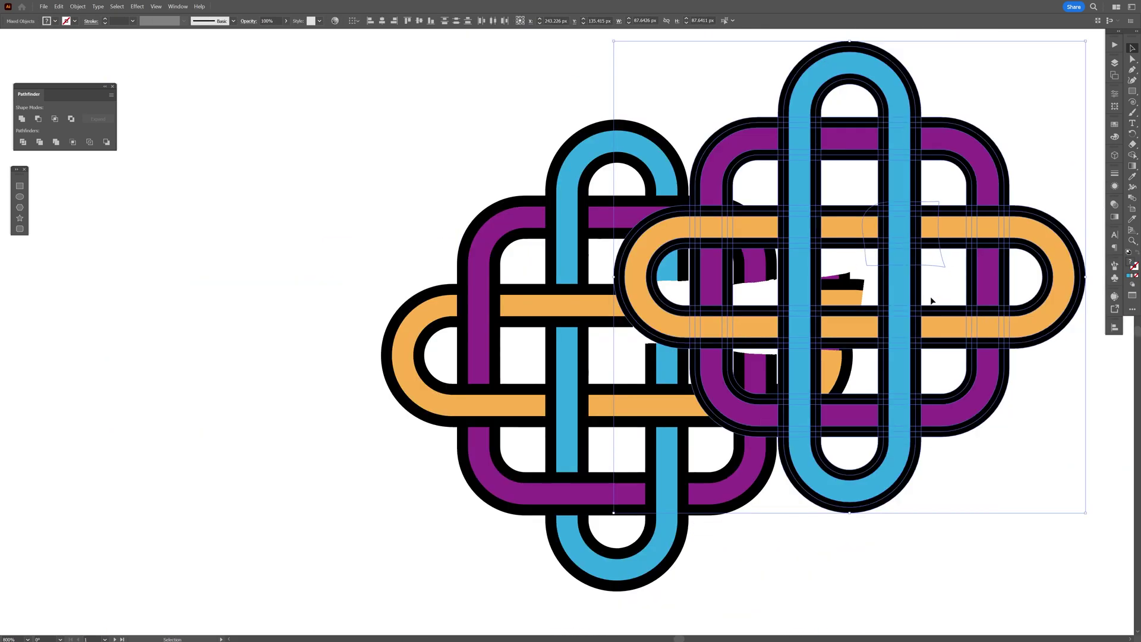
pyautogui.scroll(4, 930, 238)
pyautogui.moveTo(927, 222); pyautogui.dragTo(860, 240)
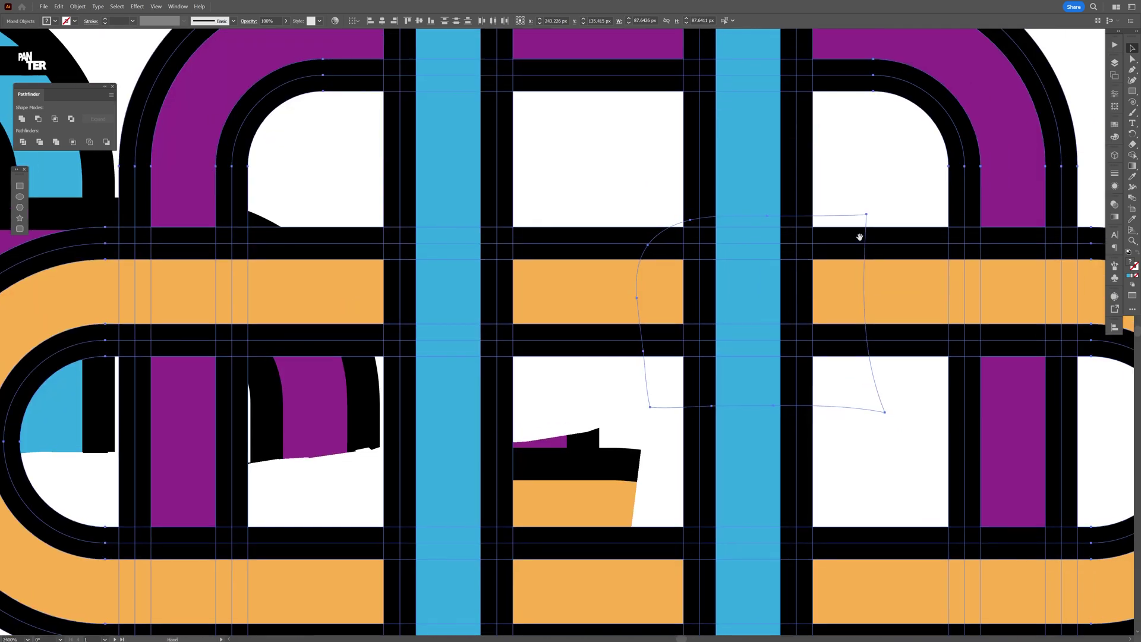
pyautogui.hotkey('ctrl', 'z')
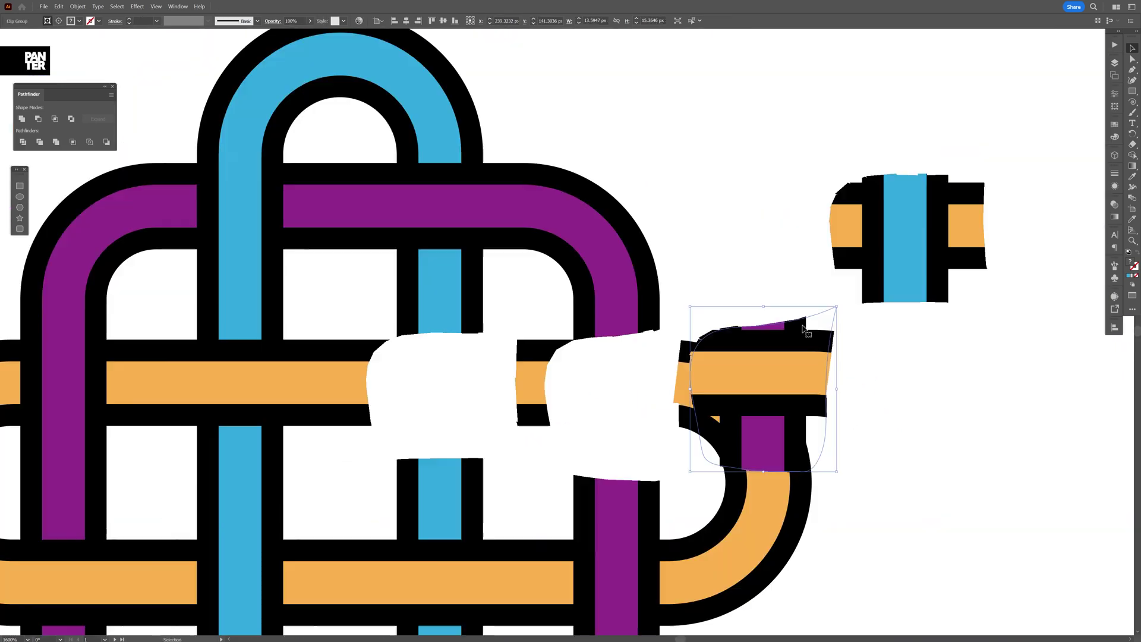
# Move the orange-over-purple patch beside the detached blue one and release the clipping mask on the main knot
pyautogui.moveTo(812, 333); pyautogui.dragTo(1024, 131)
pyautogui.click(697, 377)
pyautogui.rightClick(694, 369)
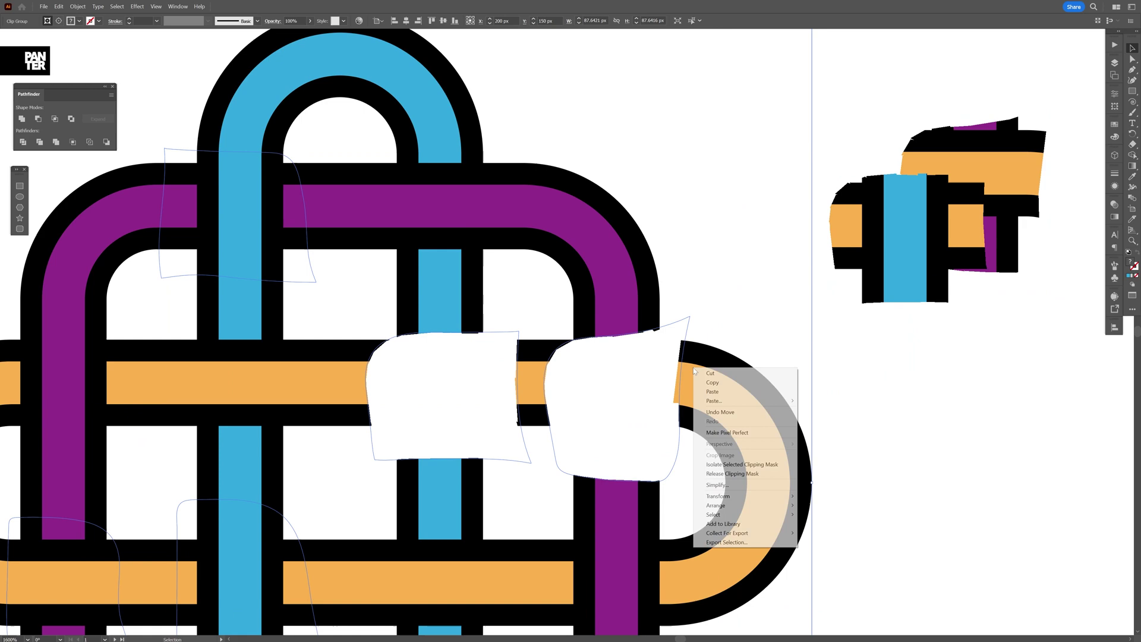
pyautogui.click(737, 474)
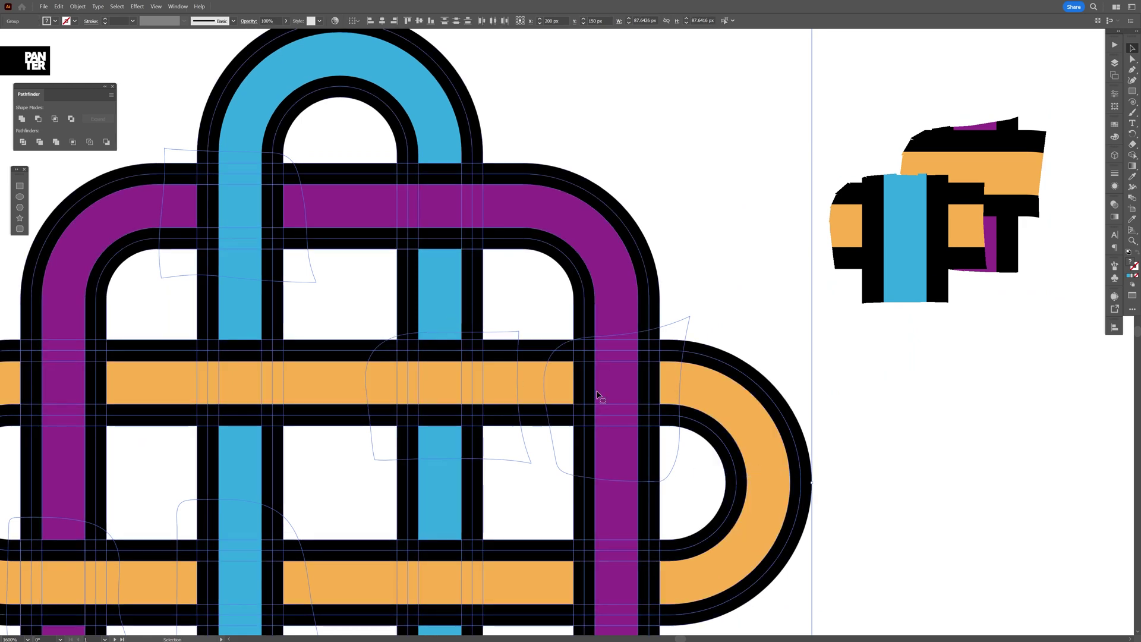
pyautogui.scroll(-1, 540, 370)
pyautogui.click(597, 224)
pyautogui.moveTo(596, 224); pyautogui.dragTo(690, 138)
pyautogui.scroll(-1, 690, 137)
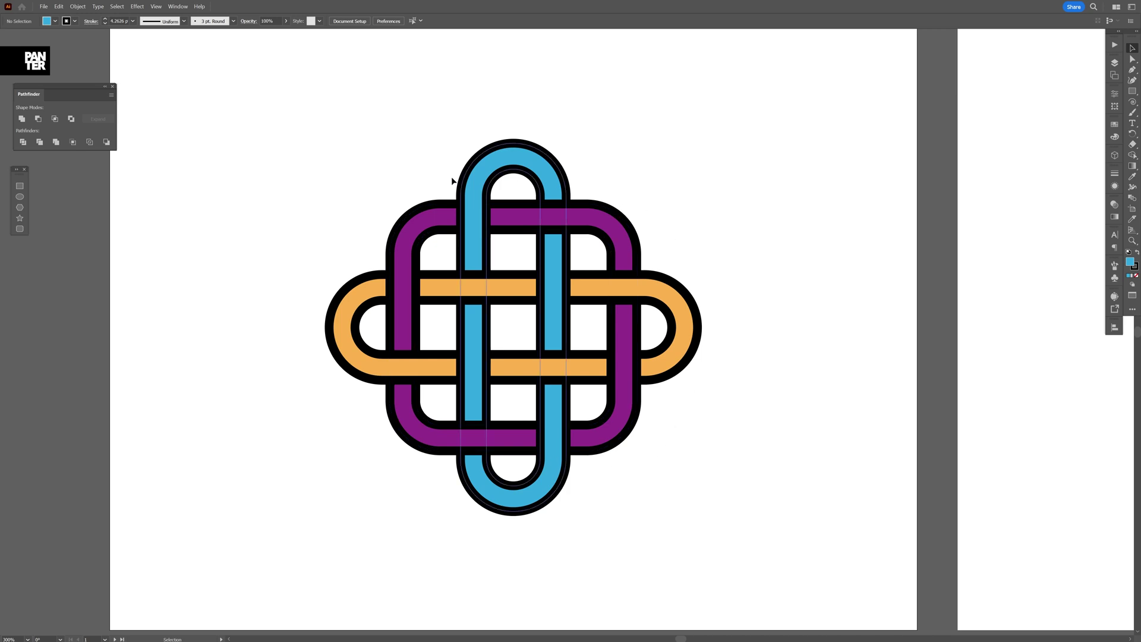
# Create a review link for the Ai2023 document that lets anyone with the link comment, and copy it
pyautogui.click(1074, 8)
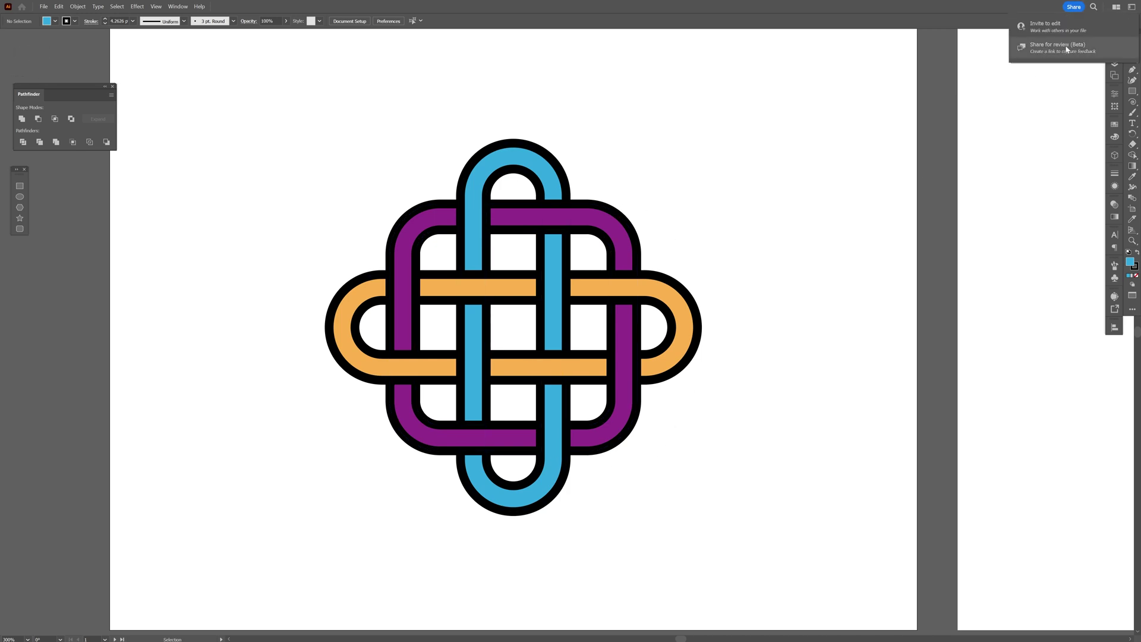
pyautogui.click(1043, 52)
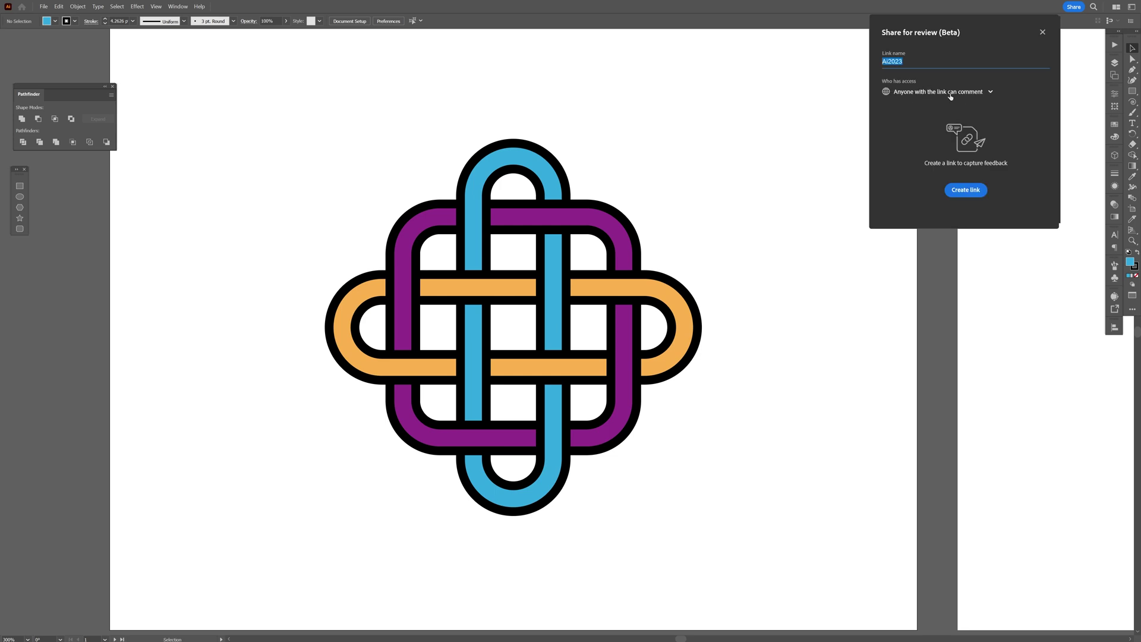
pyautogui.click(966, 94)
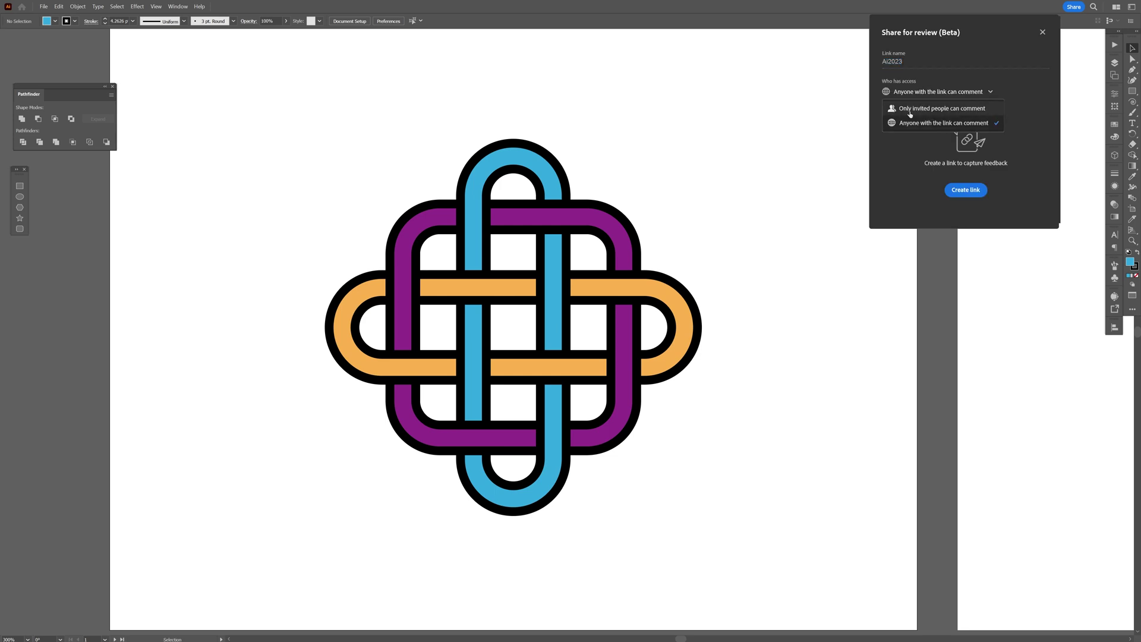
pyautogui.click(1039, 87)
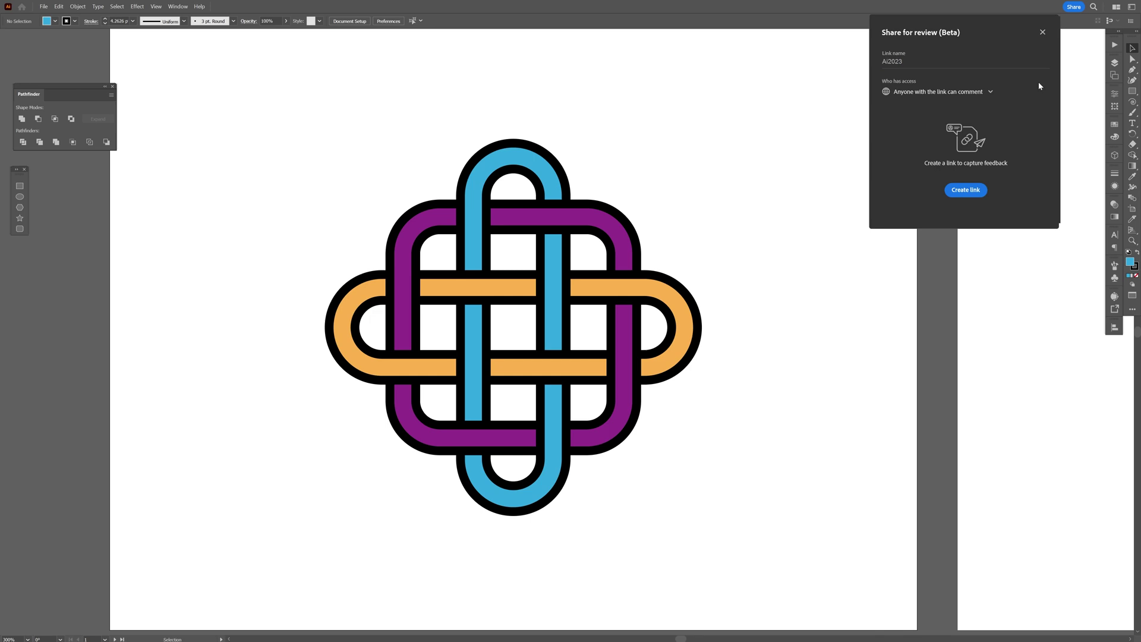
pyautogui.click(966, 190)
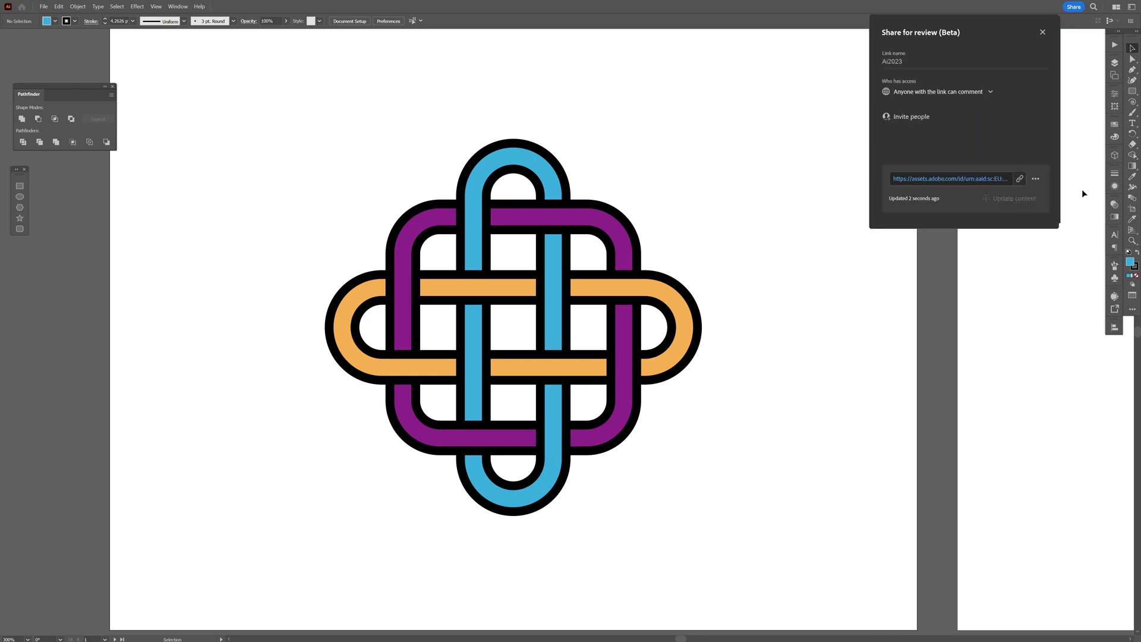
pyautogui.click(1020, 179)
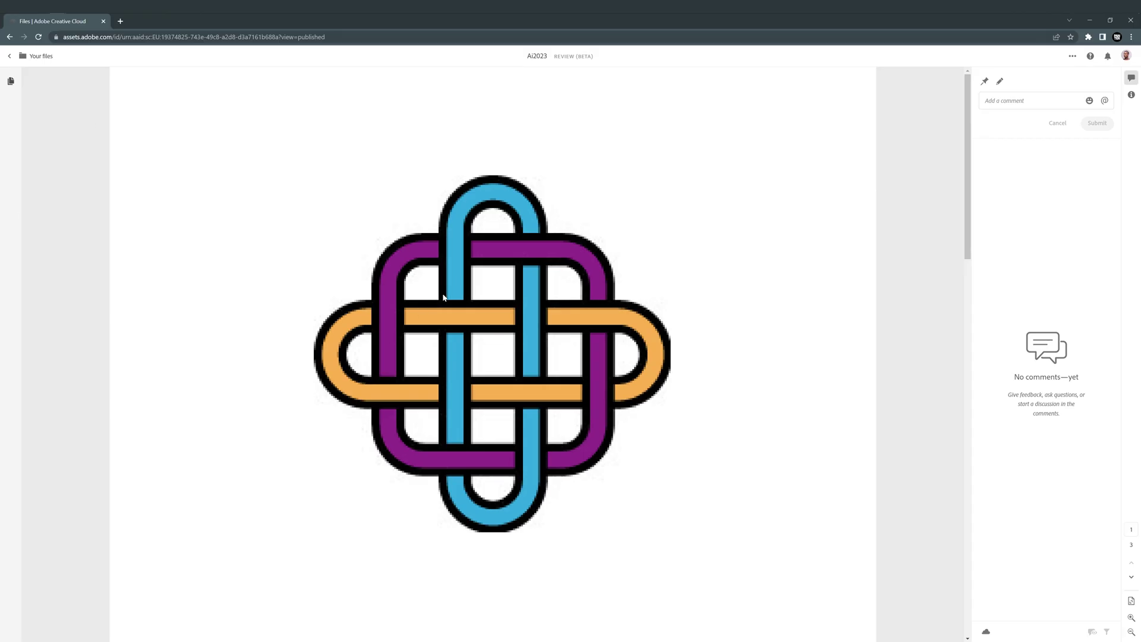
# Switch to the browser and examine the shared artboards, zooming in on the rings and the coloured knot
pyautogui.scroll(-10, 444, 297)
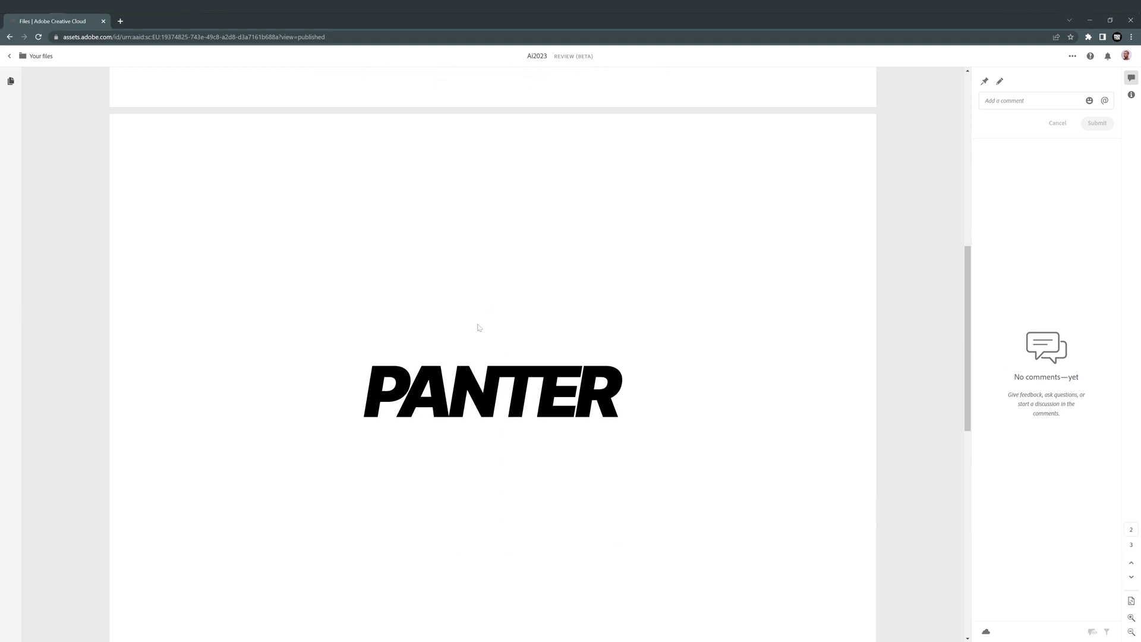
pyautogui.scroll(8, 533, 359)
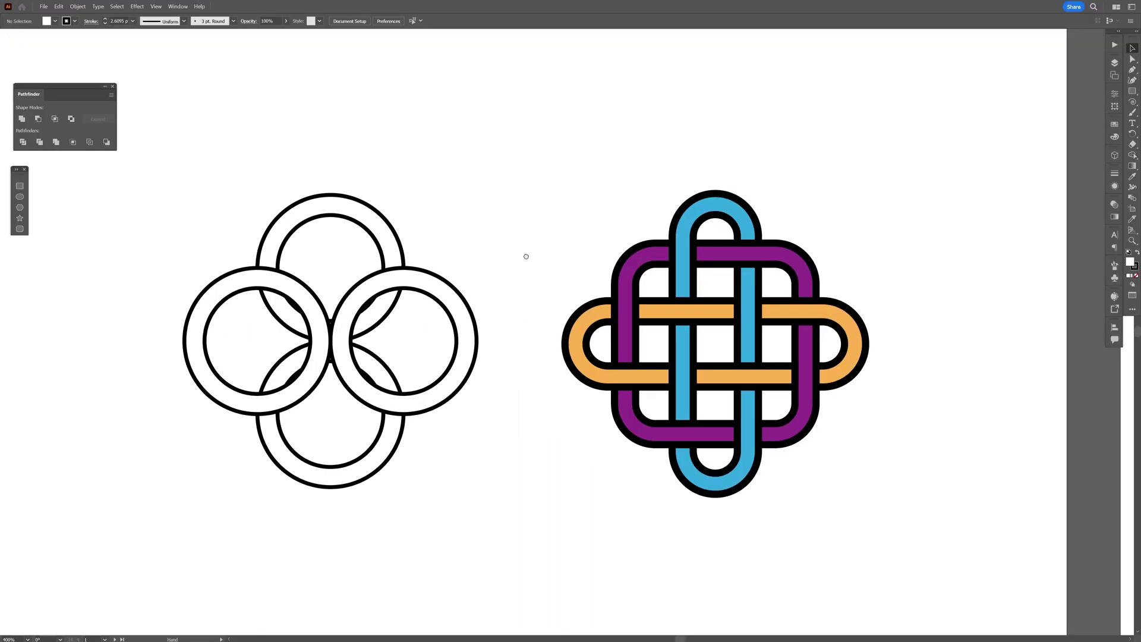
pyautogui.scroll(3, 525, 255)
pyautogui.moveTo(466, 262); pyautogui.dragTo(536, 211)
pyautogui.hotkey('ctrl', 'z')
pyautogui.moveTo(405, 330); pyautogui.dragTo(515, 278)
pyautogui.moveTo(844, 297); pyautogui.dragTo(233, 289)
pyautogui.click(599, 273)
pyautogui.moveTo(598, 265); pyautogui.dragTo(661, 293)
pyautogui.scroll(-1, 607, 301)
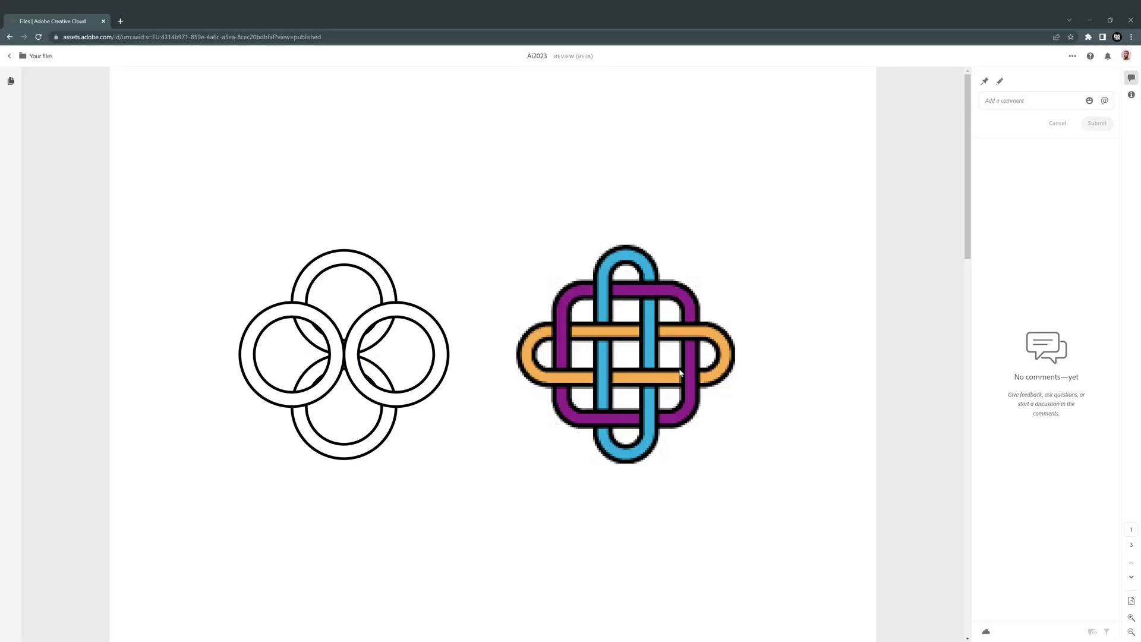
pyautogui.scroll(3, 492, 354)
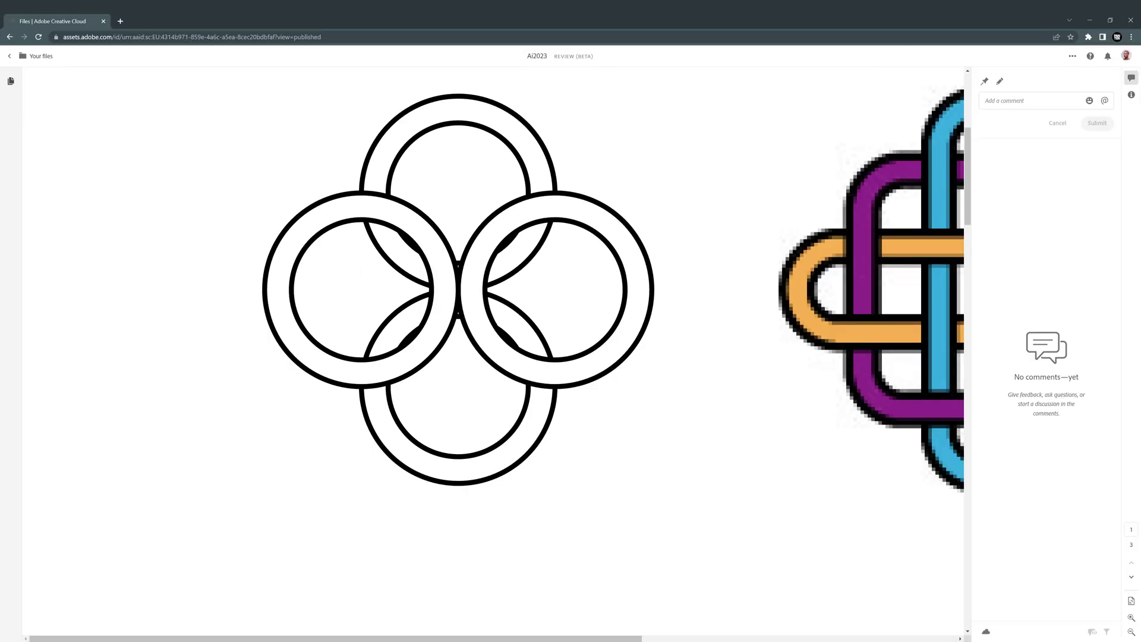
pyautogui.click(1131, 618)
pyautogui.hscroll(6, 453, 569)
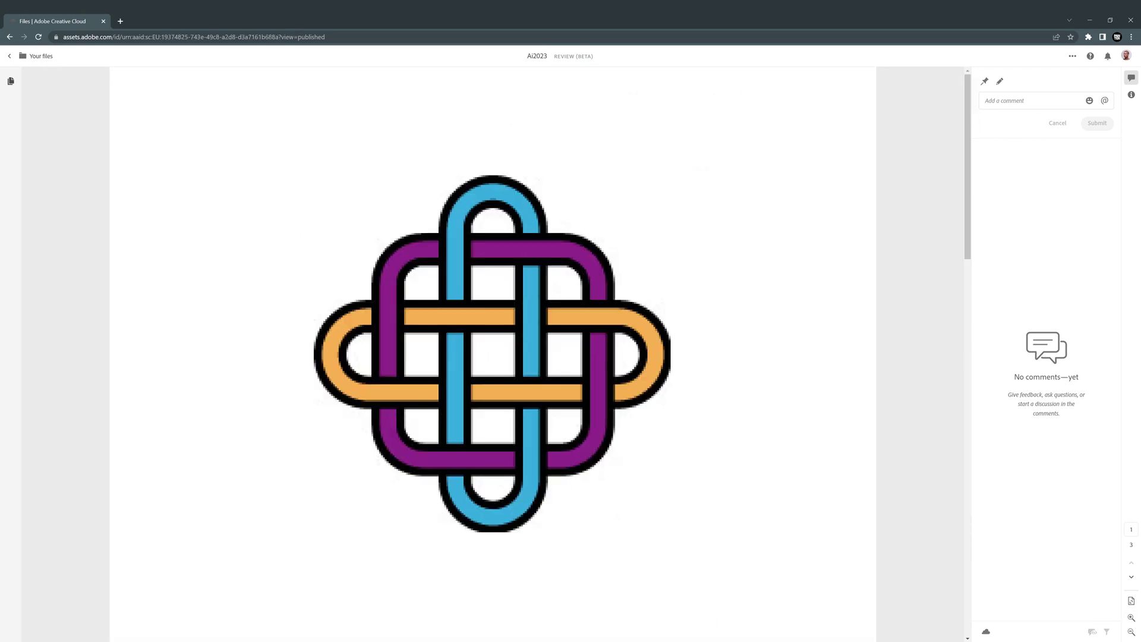
# Post the comment "Make the logo pop" on the first artboard of the shared review
pyautogui.click(1022, 100)
pyautogui.write('Make the logo pop')
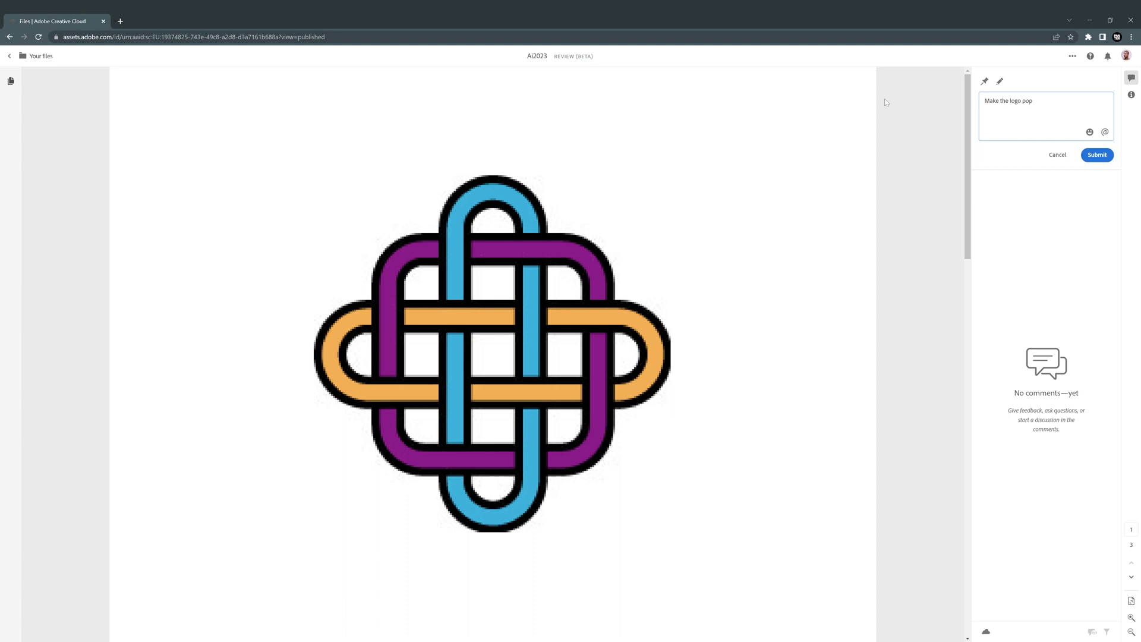
pyautogui.press('Return')
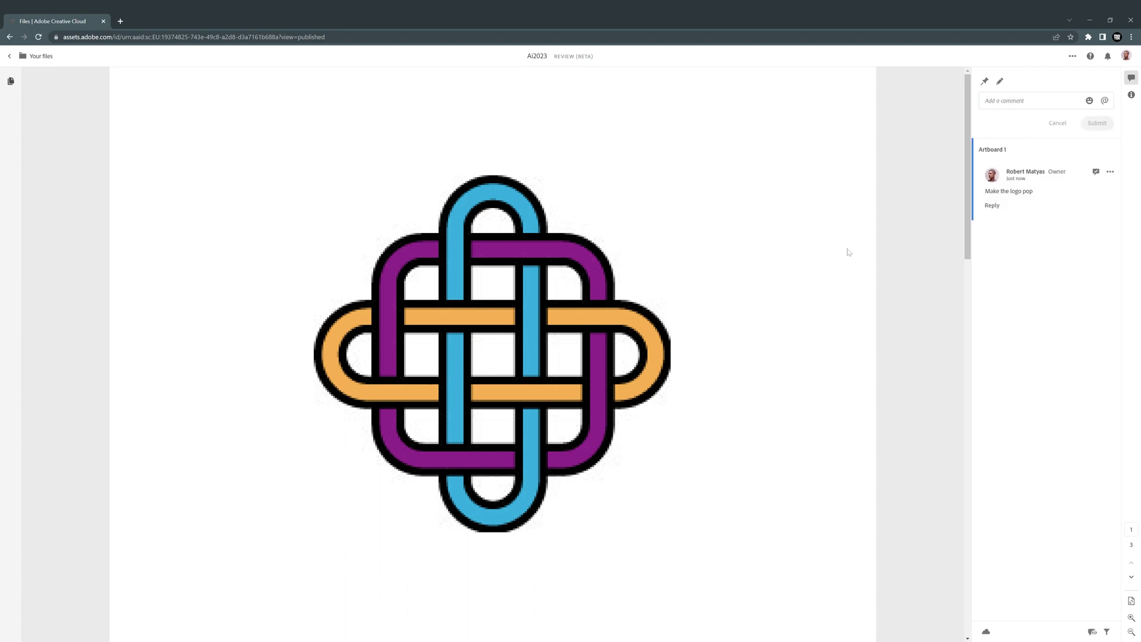
# Return to the published Creative Cloud files and permanently delete the Ai2023 review
pyautogui.click(9, 60)
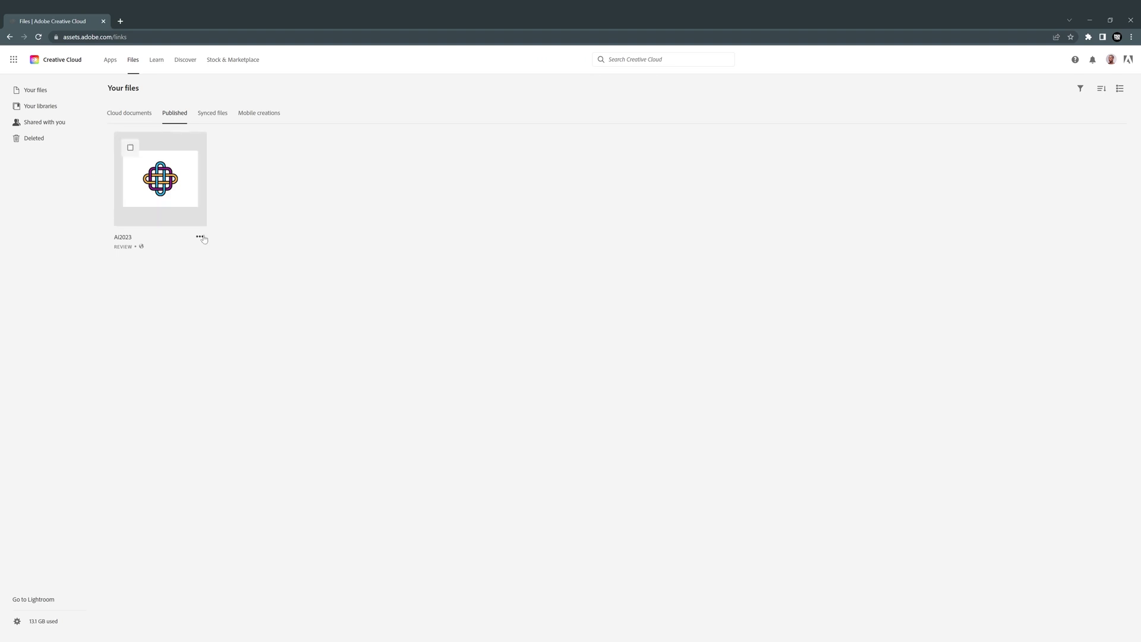
pyautogui.click(201, 237)
pyautogui.click(149, 269)
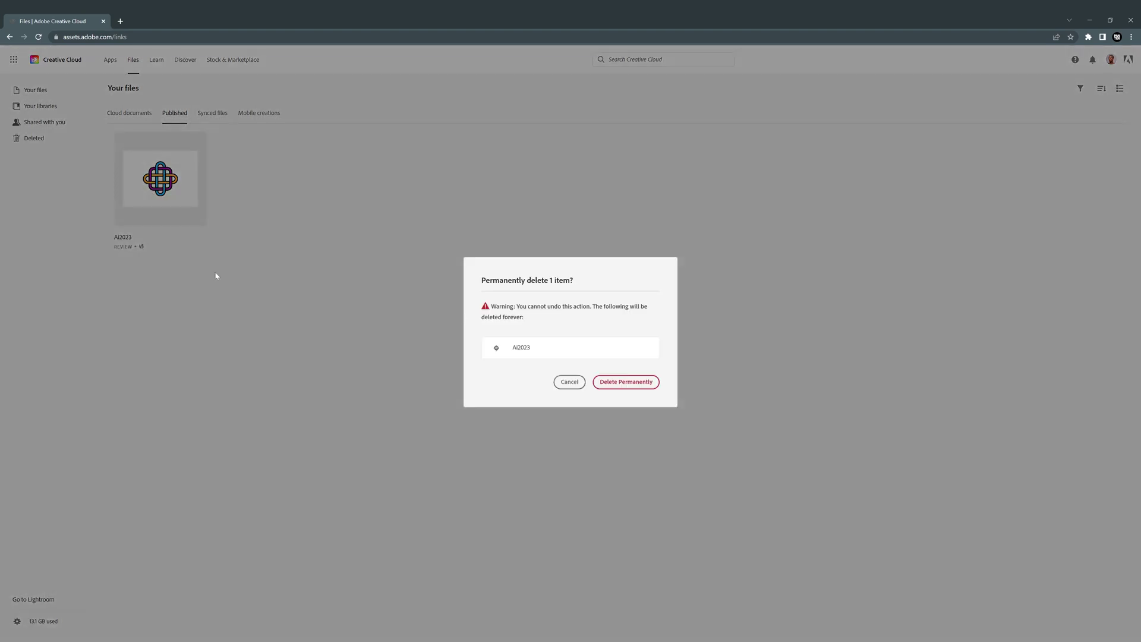
pyautogui.click(641, 384)
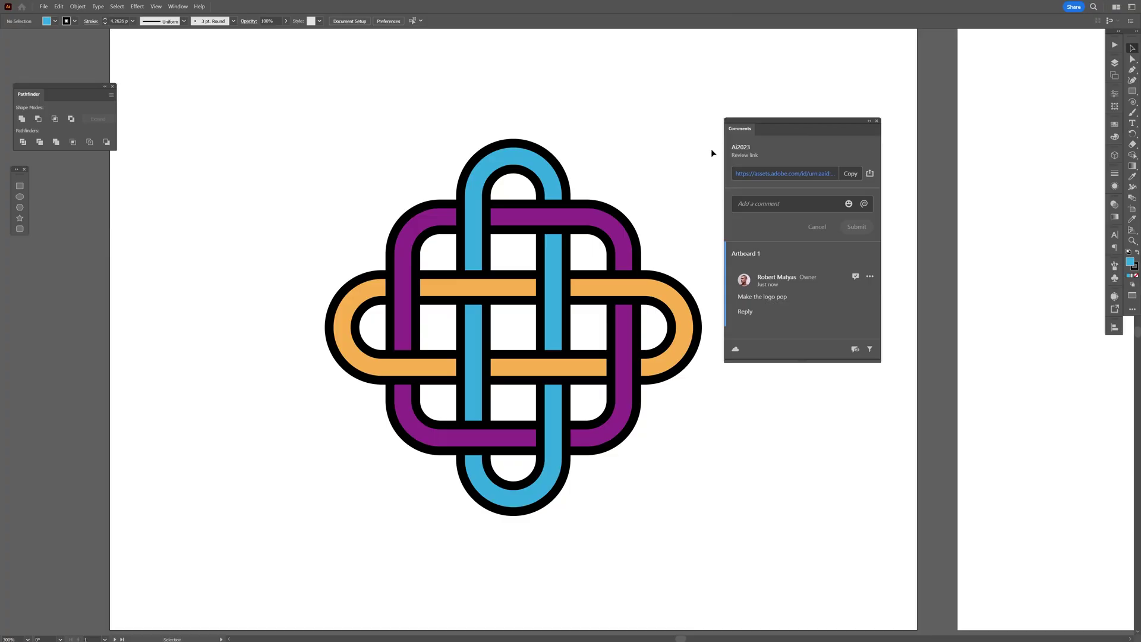
# Switch back to Illustrator, reposition the comments window and open an emoji-capable reply to the "Make the logo pop" comment
pyautogui.moveTo(756, 136)
pyautogui.mouseDown()
pyautogui.moveTo(778, 136)
pyautogui.moveTo(757, 151)
pyautogui.mouseUp()
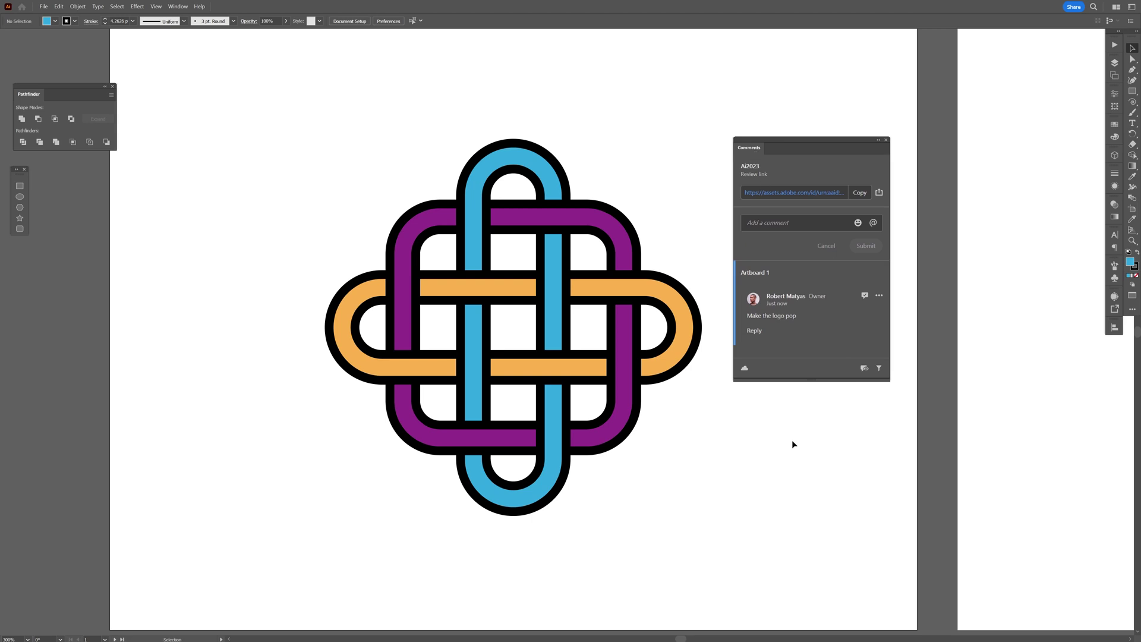
pyautogui.click(756, 335)
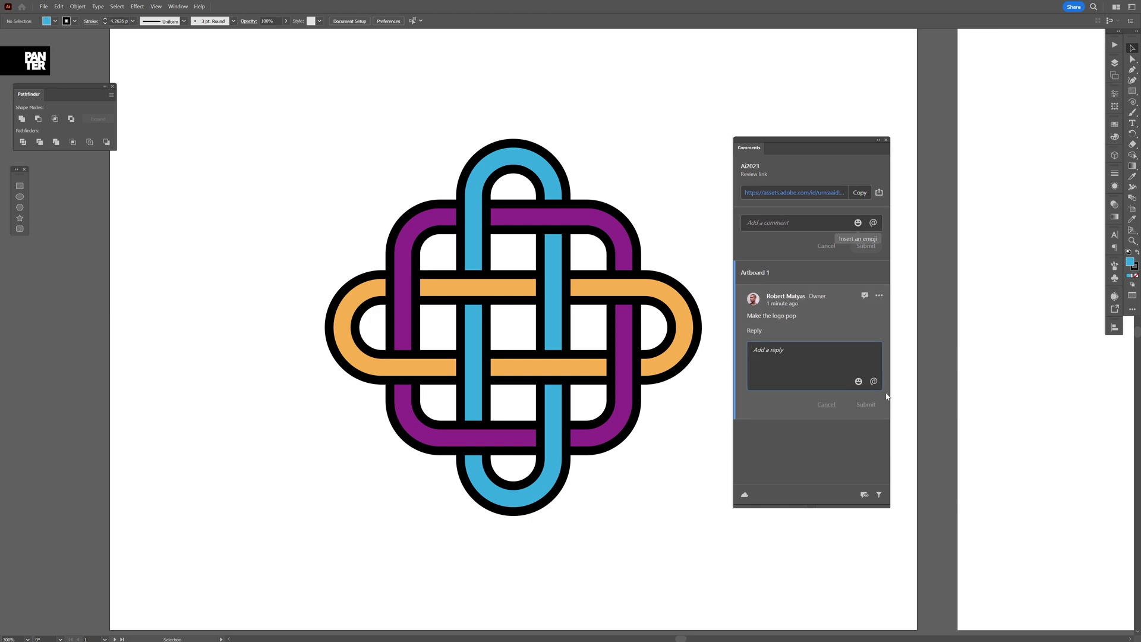
pyautogui.click(857, 383)
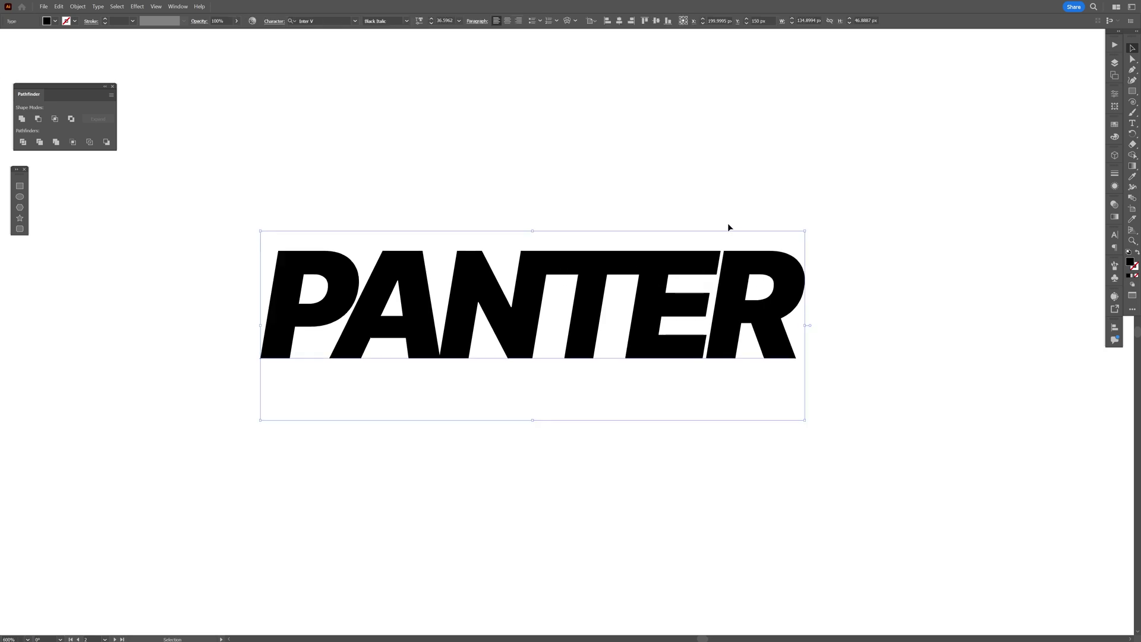
# Browse Illustrator's quick actions and apply Retro text to the selected PANTER lettering
pyautogui.click(1094, 7)
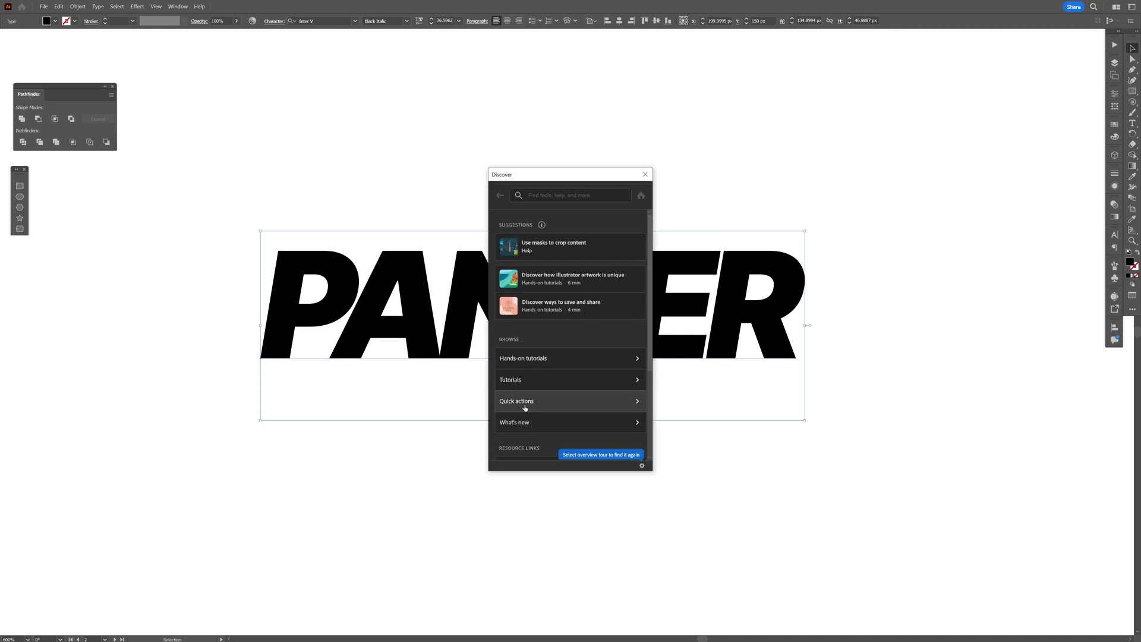
pyautogui.click(613, 406)
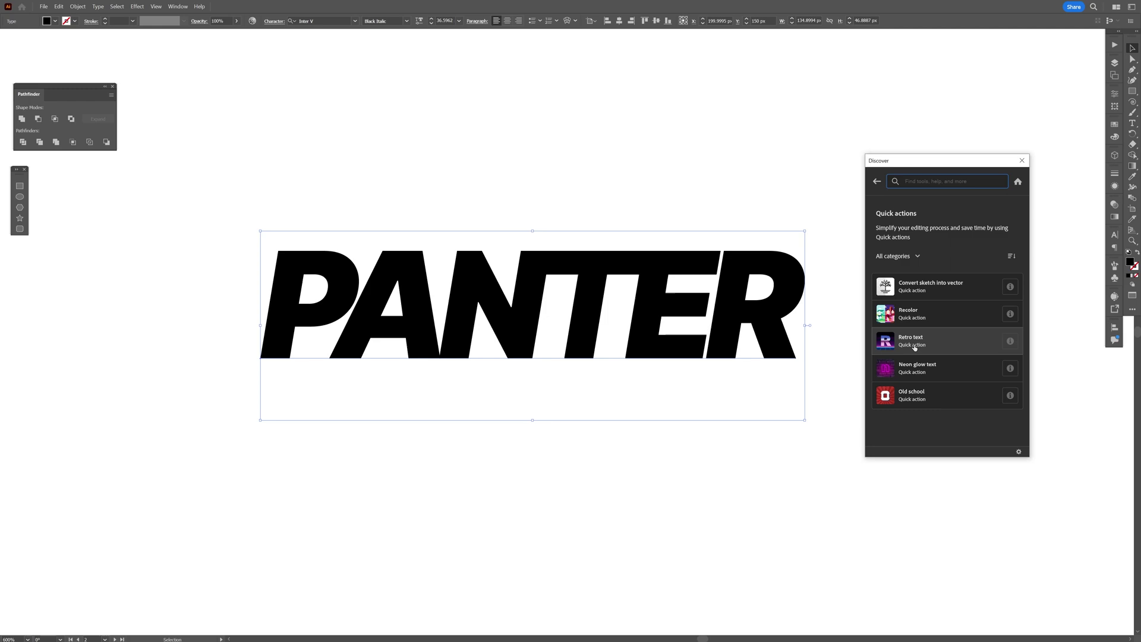
pyautogui.click(914, 344)
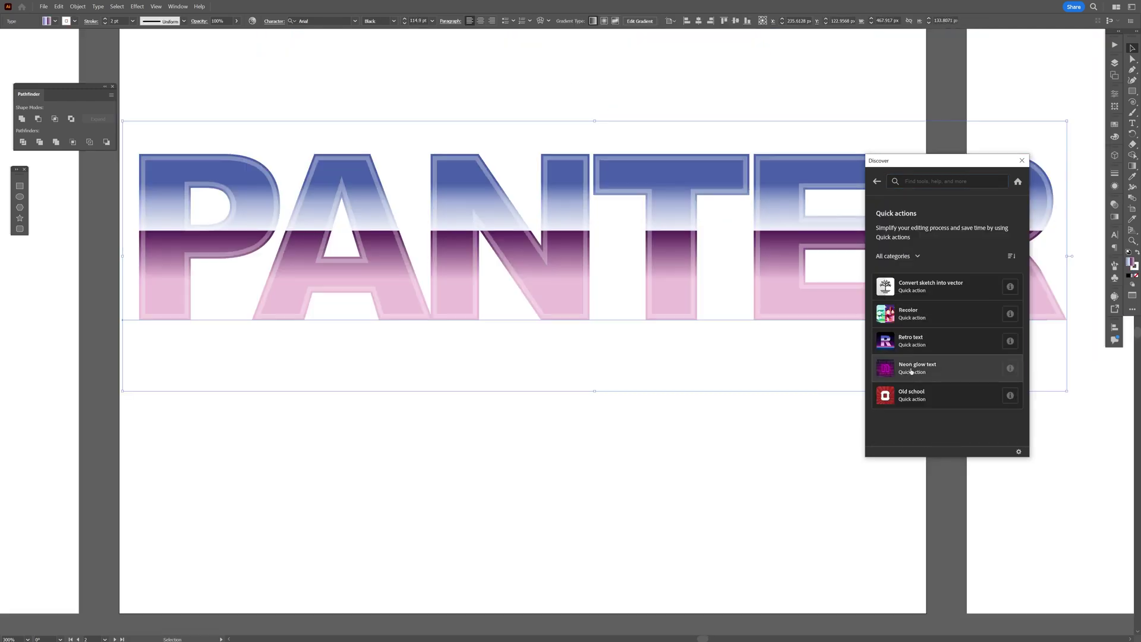
# Try the Neon glow text quick action on the PANTER lettering and apply the Old school quick action
pyautogui.click(912, 372)
pyautogui.click(876, 181)
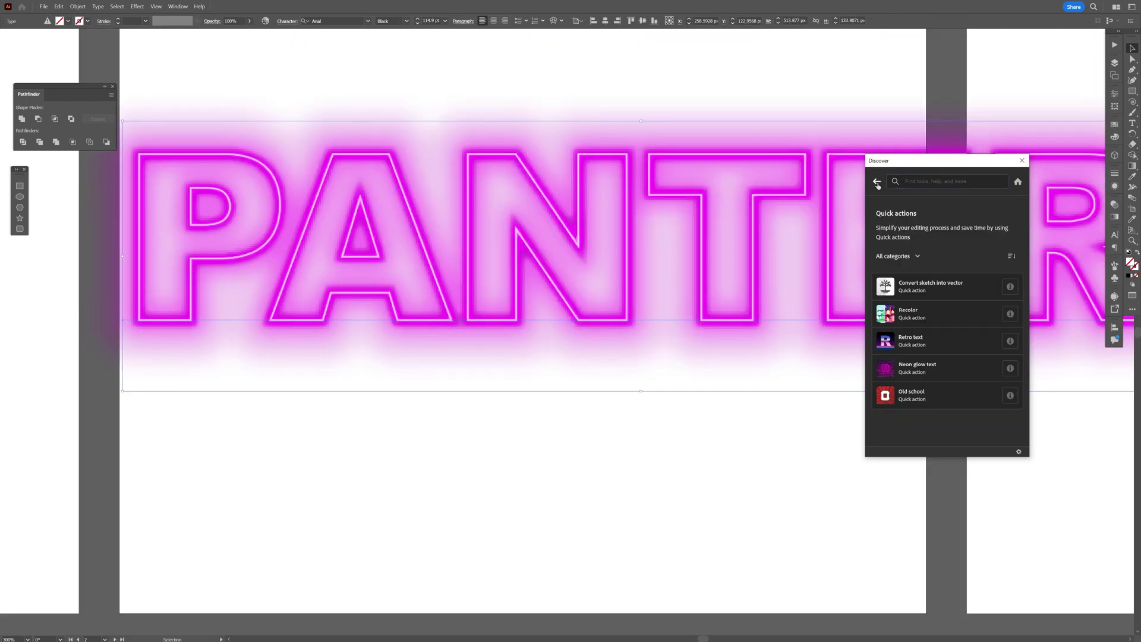
pyautogui.click(931, 399)
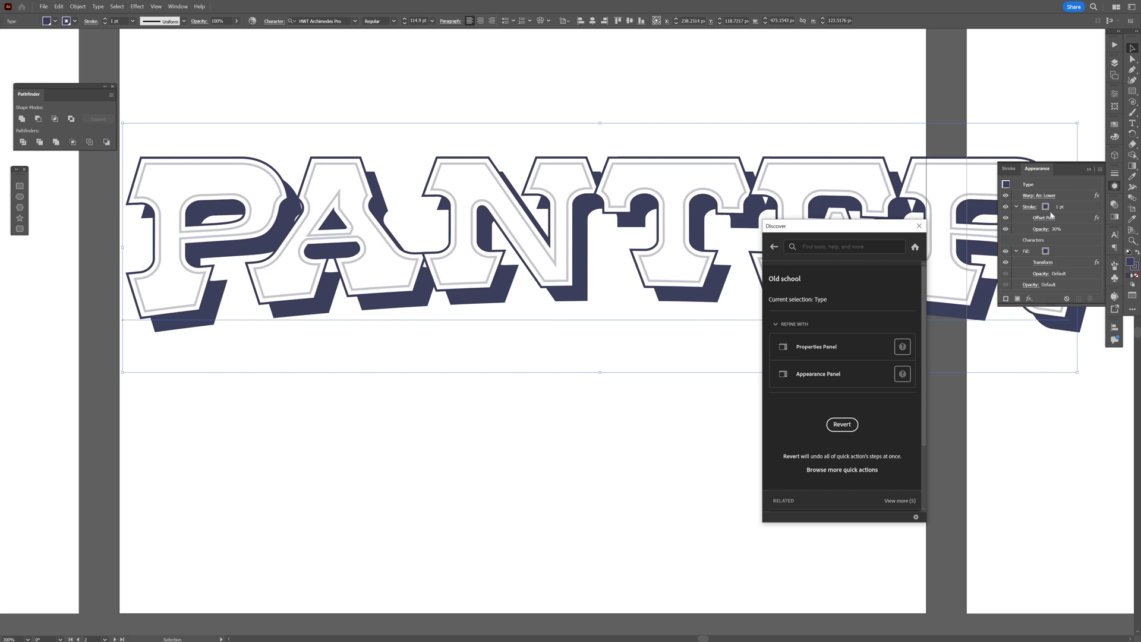
# Enlarge the appearance listing to examine the Old school lettering's warp, stroke and fill effects, and deselect the lettering
pyautogui.moveTo(1049, 305); pyautogui.dragTo(1048, 370)
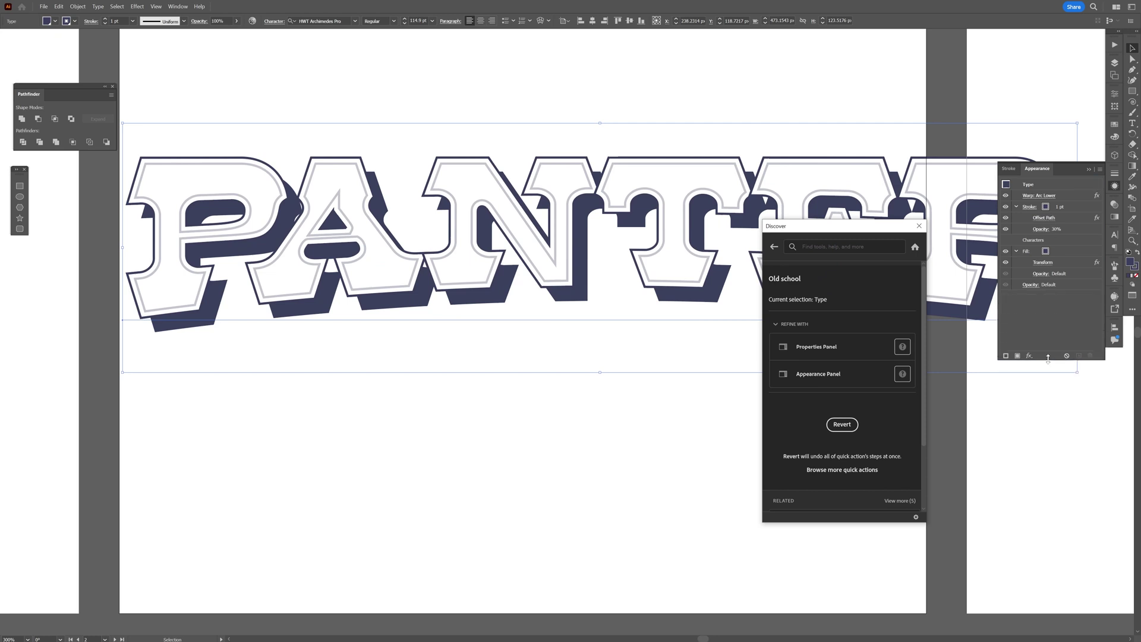
pyautogui.moveTo(1048, 359); pyautogui.dragTo(1048, 355)
pyautogui.click(726, 105)
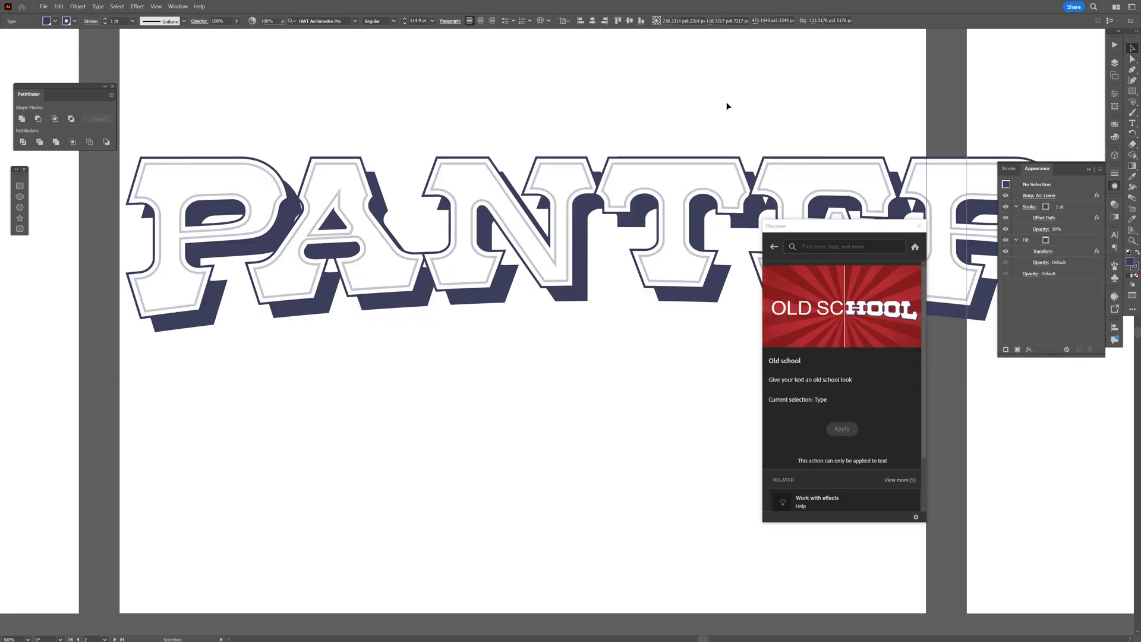
pyautogui.scroll(-1, 726, 106)
pyautogui.moveTo(719, 113); pyautogui.dragTo(700, 163)
pyautogui.click(629, 208)
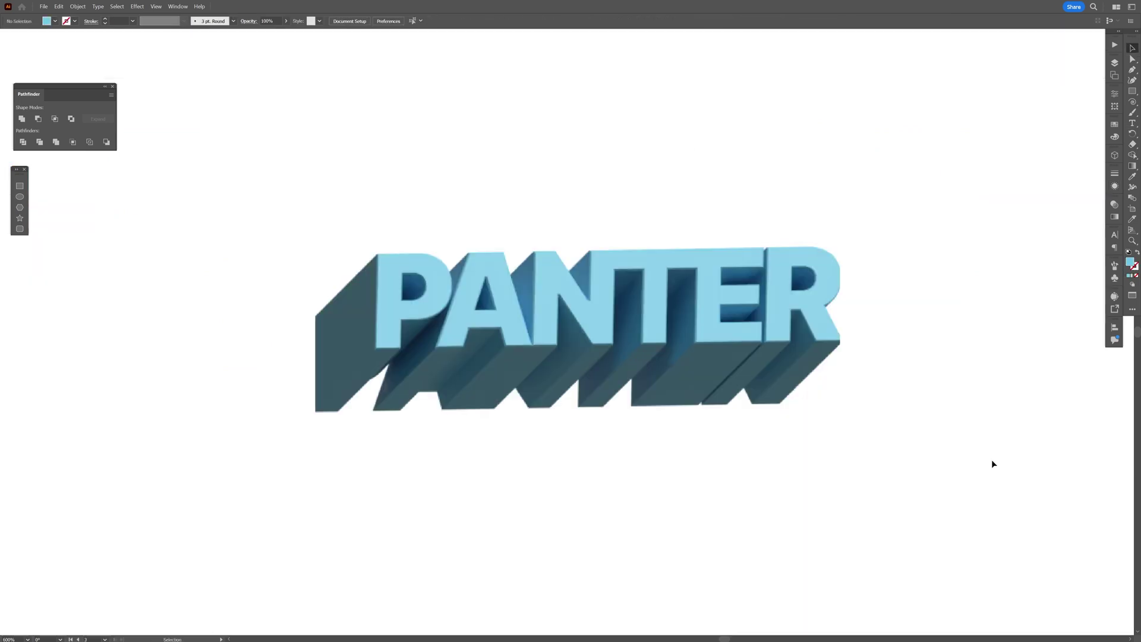
# Select the blue extruded PANTER lettering and add it to the export assets as a 3D object
pyautogui.moveTo(296, 160); pyautogui.dragTo(911, 551)
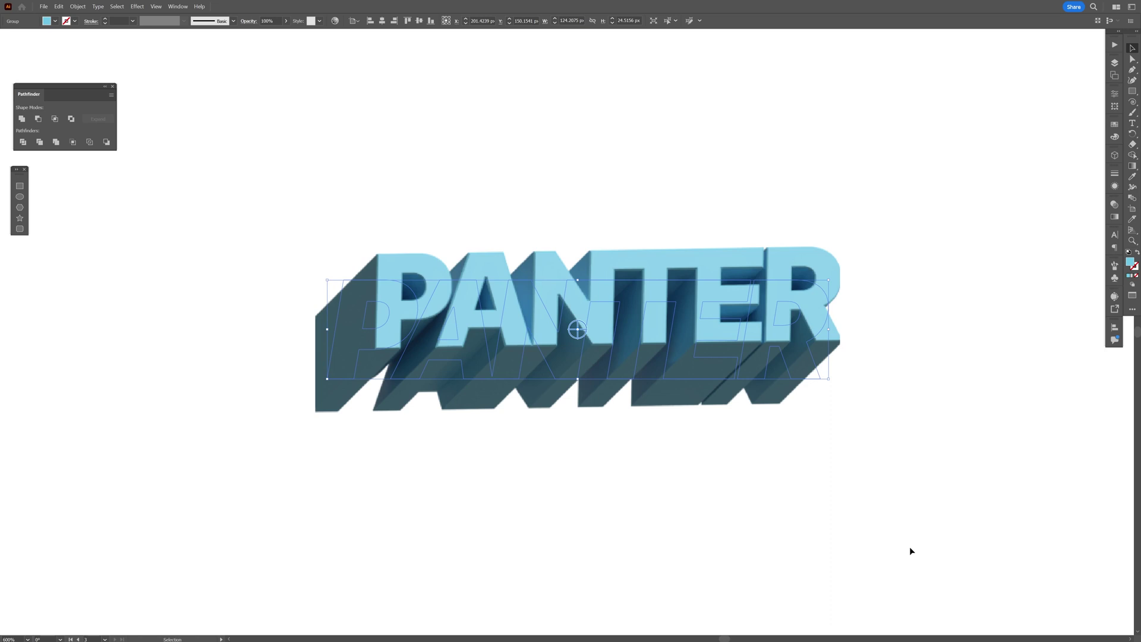
pyautogui.click(1115, 155)
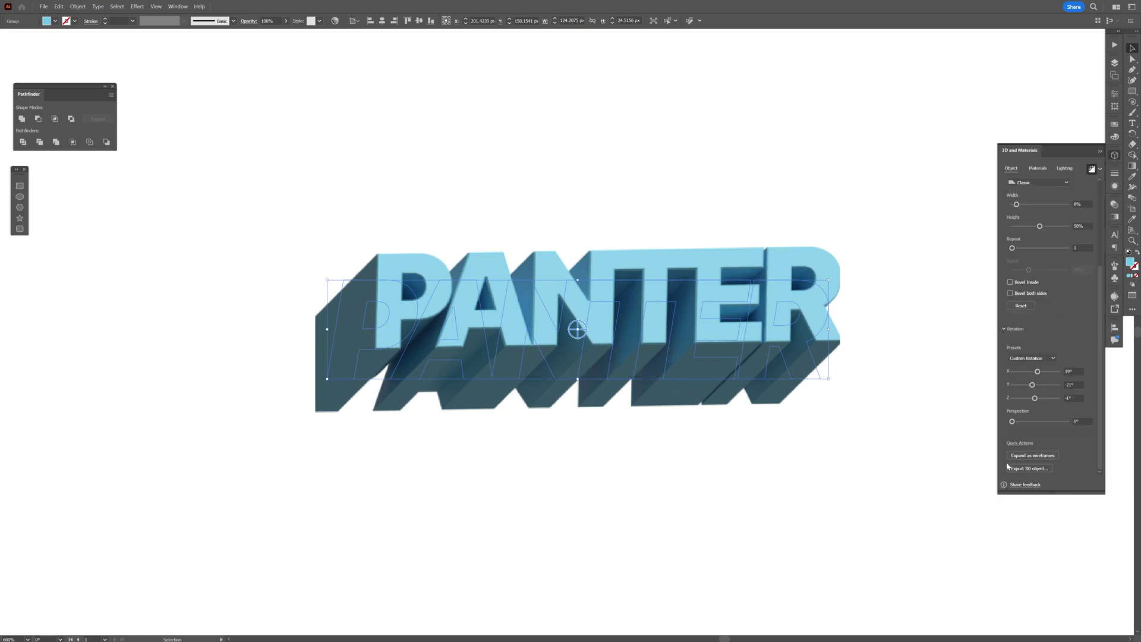
pyautogui.click(1037, 469)
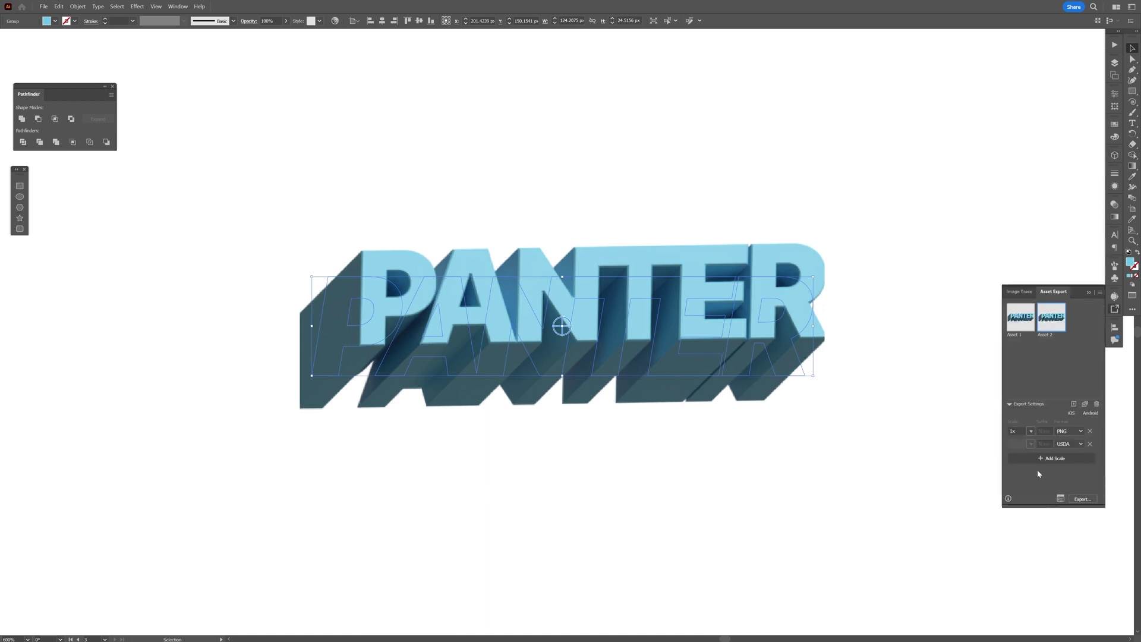
# Remove the USDA format from the export settings and open the format choices for the remaining PNG entry
pyautogui.click(1090, 444)
pyautogui.click(1080, 431)
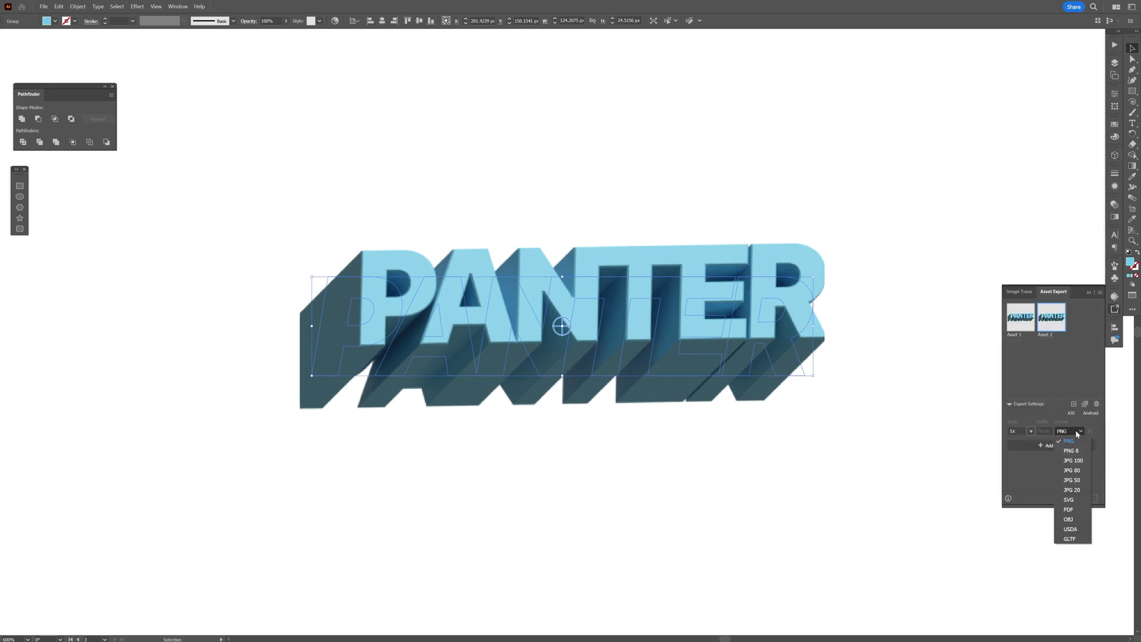